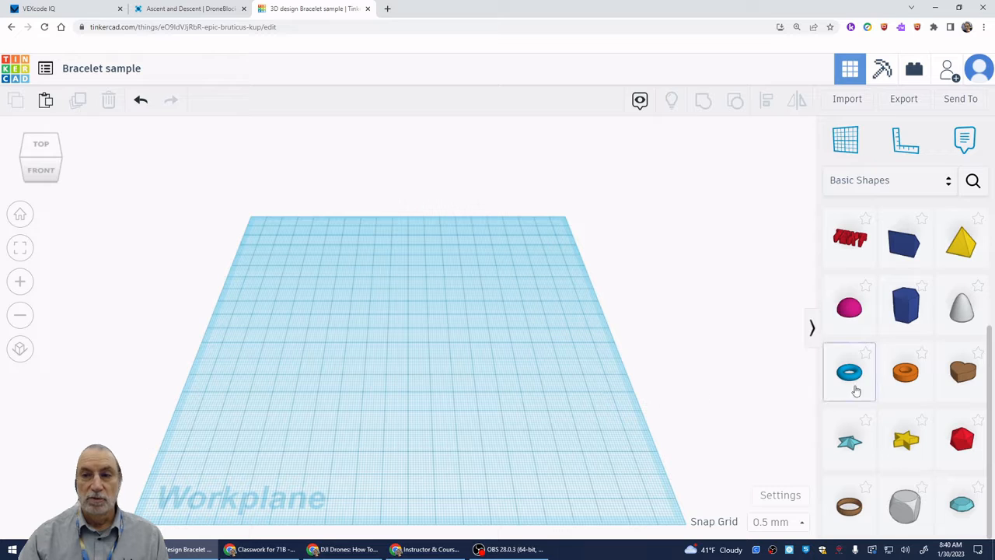
- Place a solid red box on the workplane and scale it uniformly to 15 mm on each side
scroll(888, 387, "up", 3)
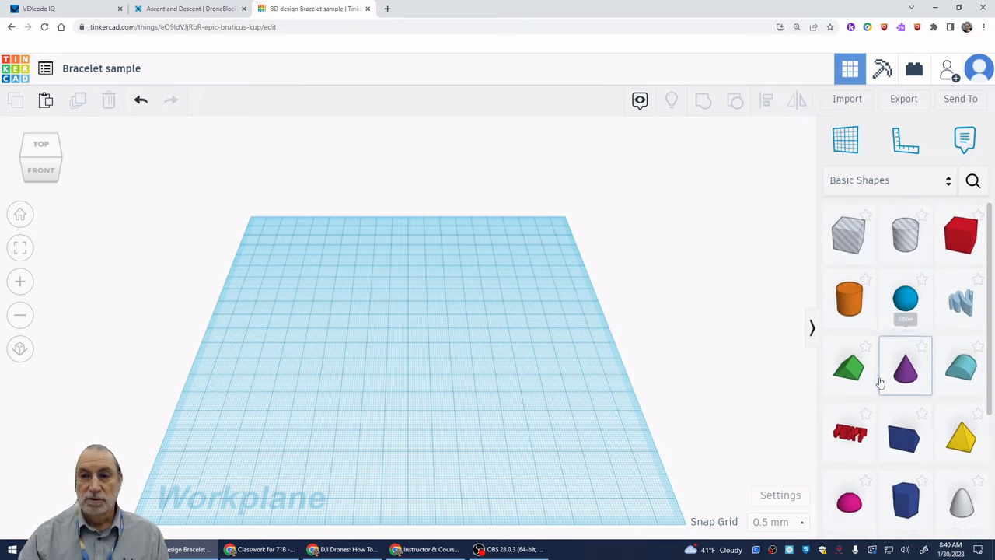
left_click_drag(964, 233, 395, 339)
scroll(415, 377, "up", 5)
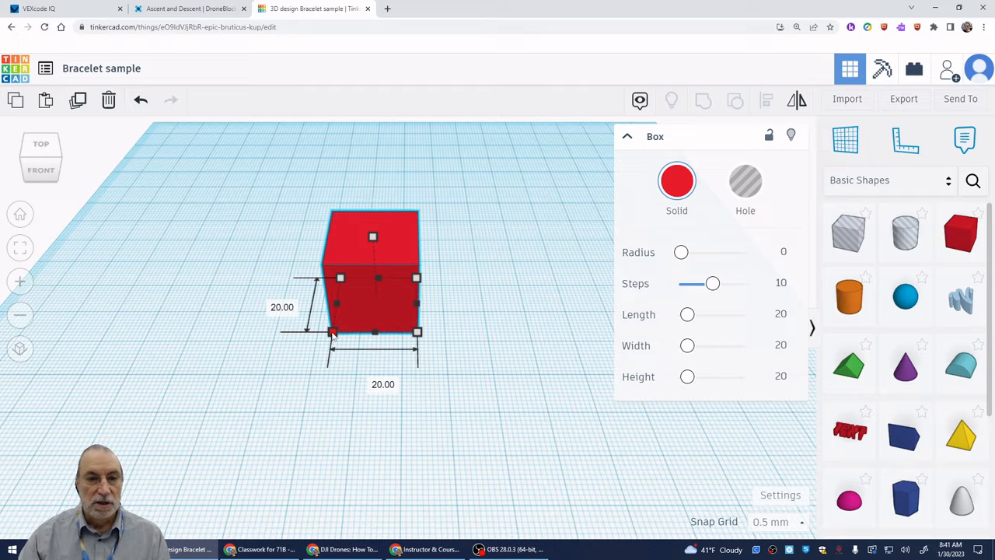
left_click_drag(334, 332, 355, 317)
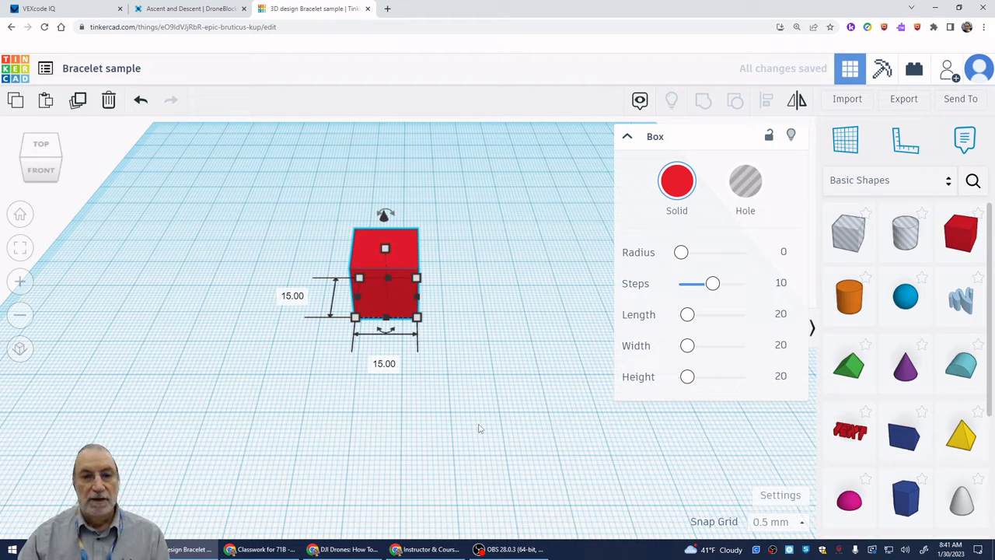
- Reduce the red box's height to 4 mm
right_click_drag(479, 428, 471, 396)
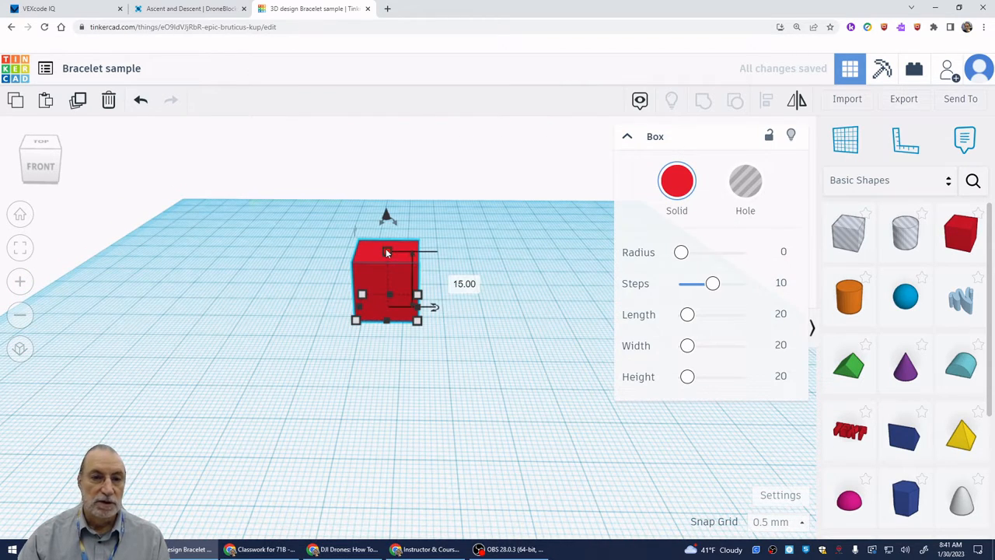
left_click_drag(386, 250, 388, 292)
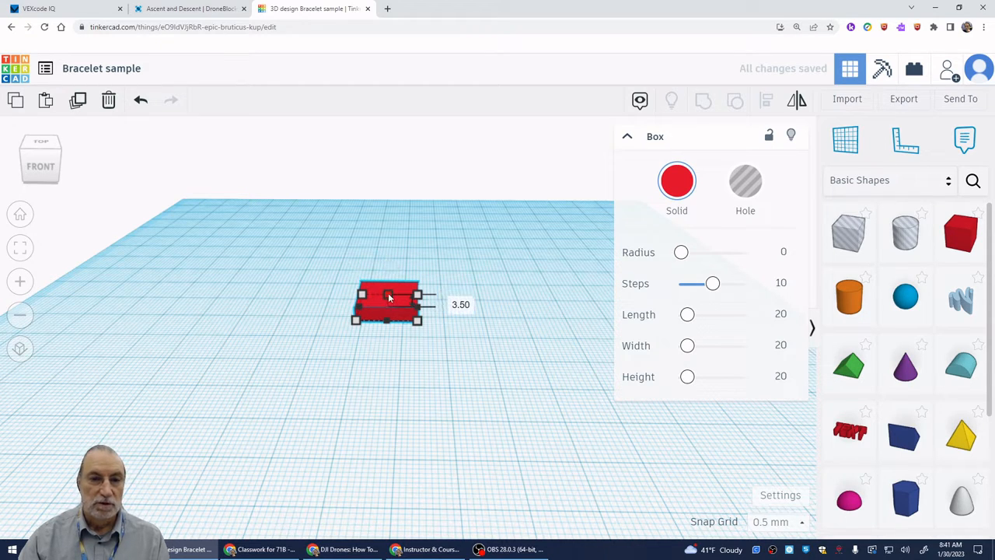
left_click_drag(389, 296, 389, 292)
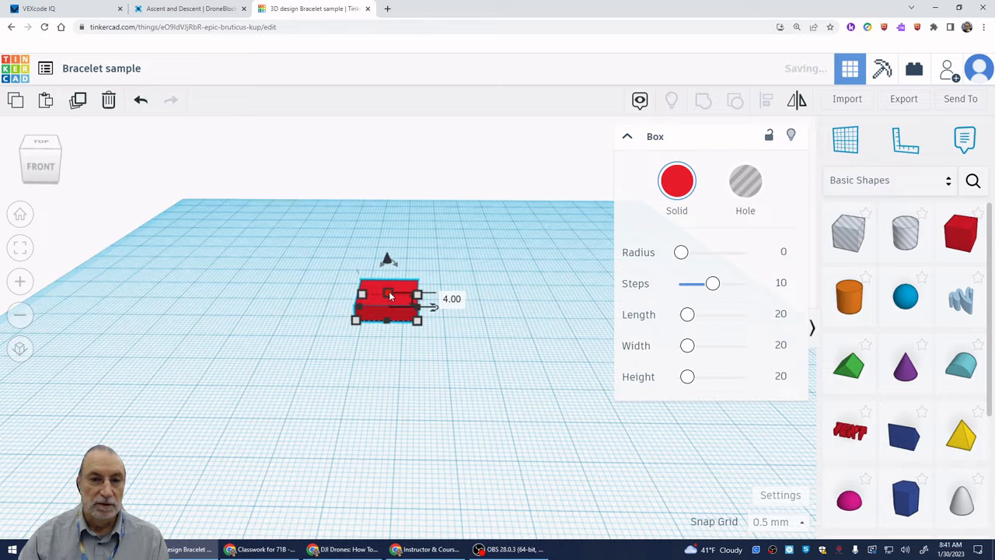
- Set the snap grid to 1.0 mm and deselect the red box
left_click(778, 523)
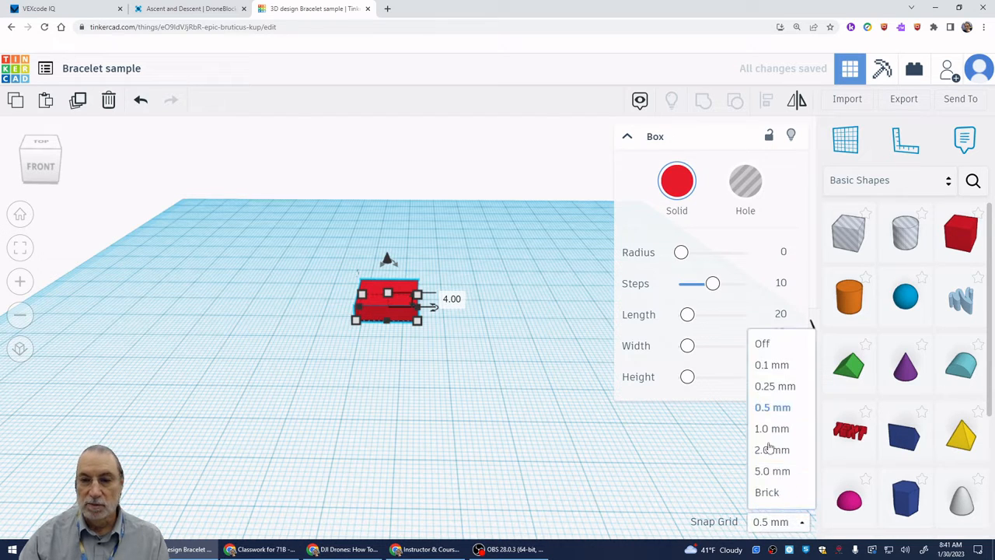
left_click(764, 430)
left_click(538, 418)
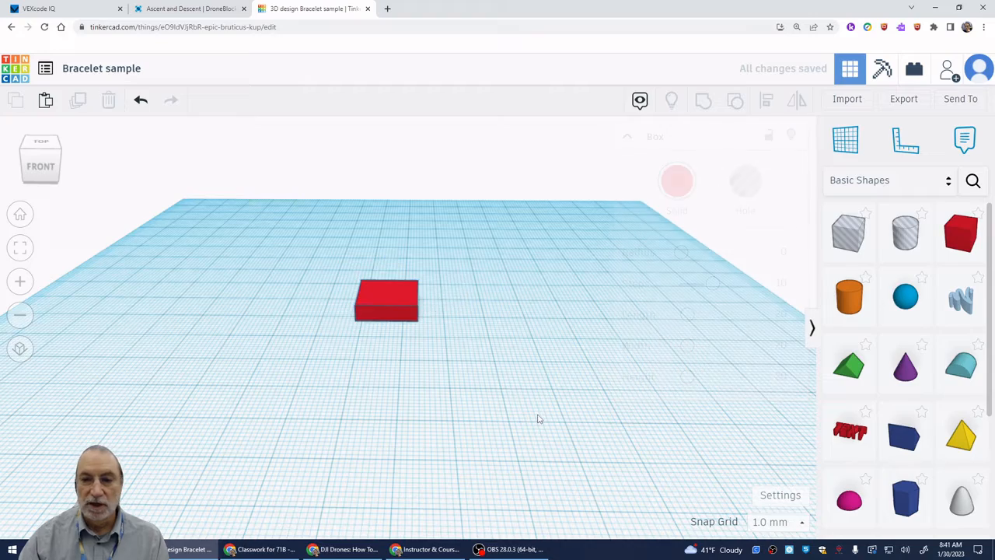
- Round the red box's corners with a radius of about 2.62 and 16 steps
right_click_drag(412, 405, 404, 432)
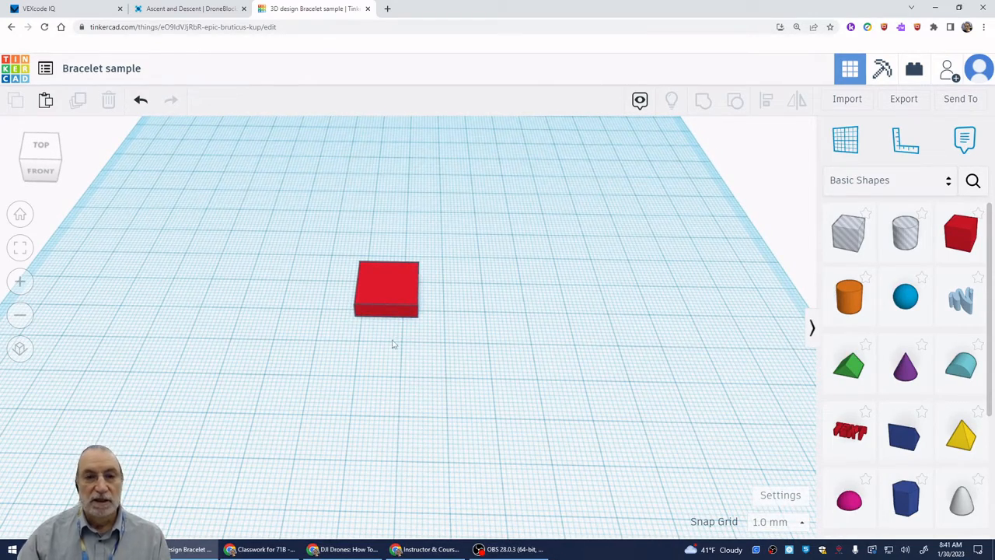
left_click(381, 302)
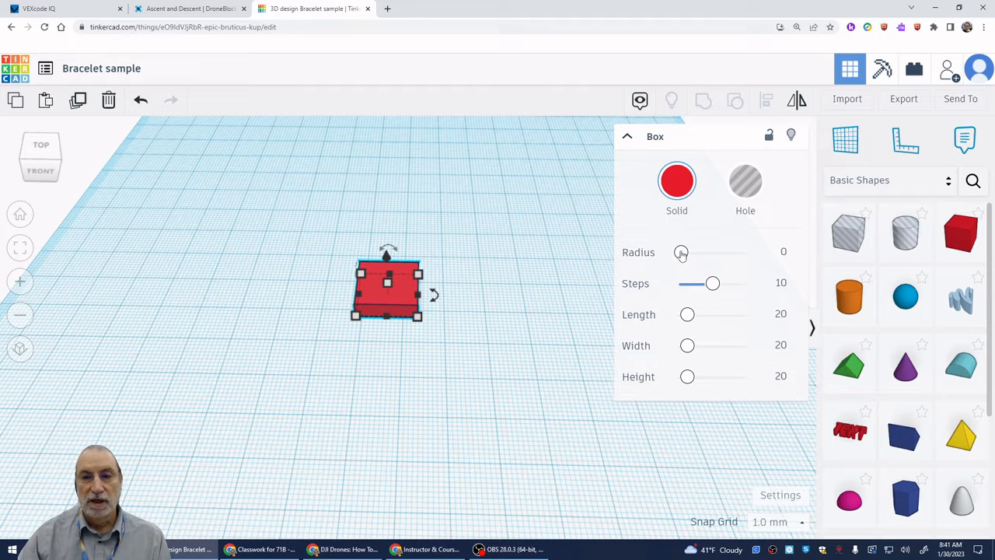
left_click_drag(681, 255, 690, 253)
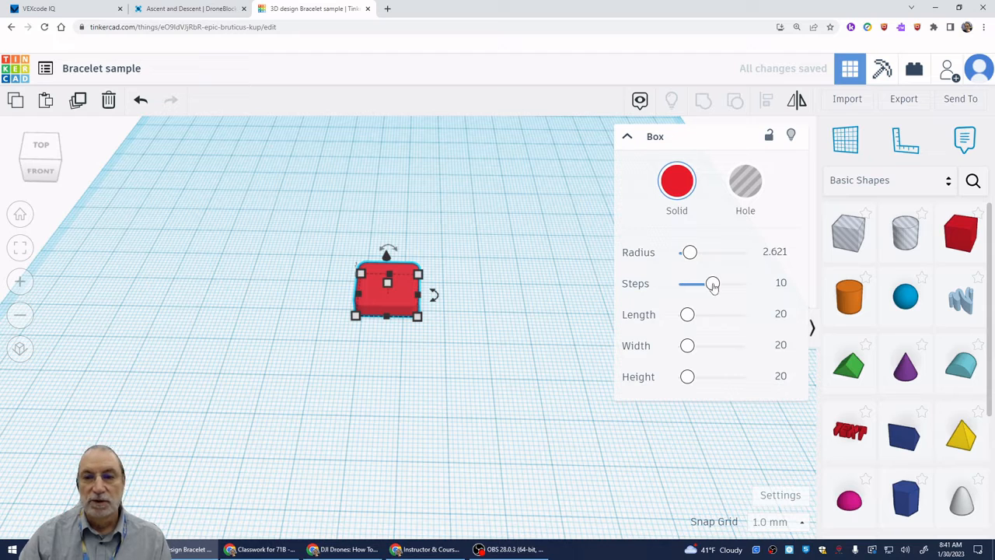
left_click_drag(713, 285, 734, 289)
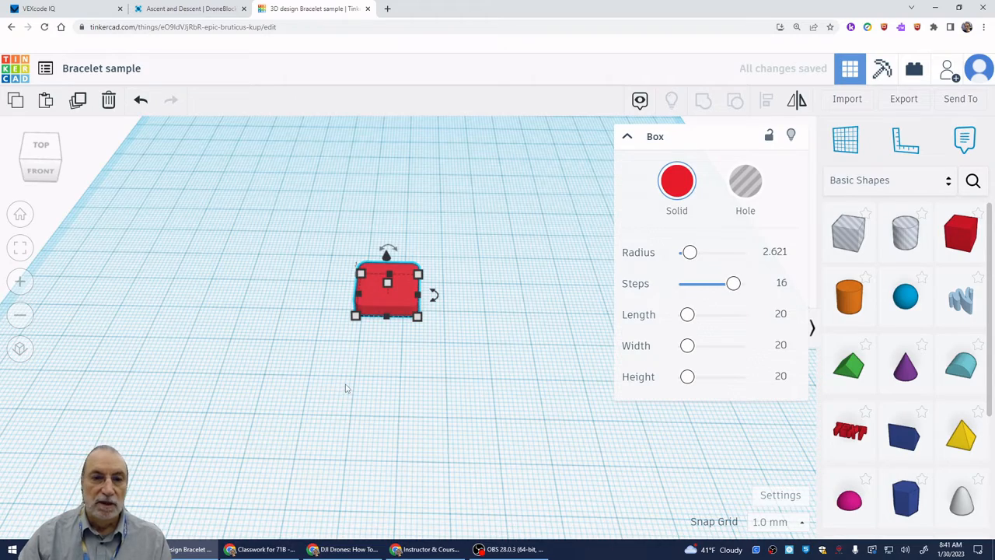
scroll(344, 389, "up", 4)
middle_click_drag(383, 375, 351, 482)
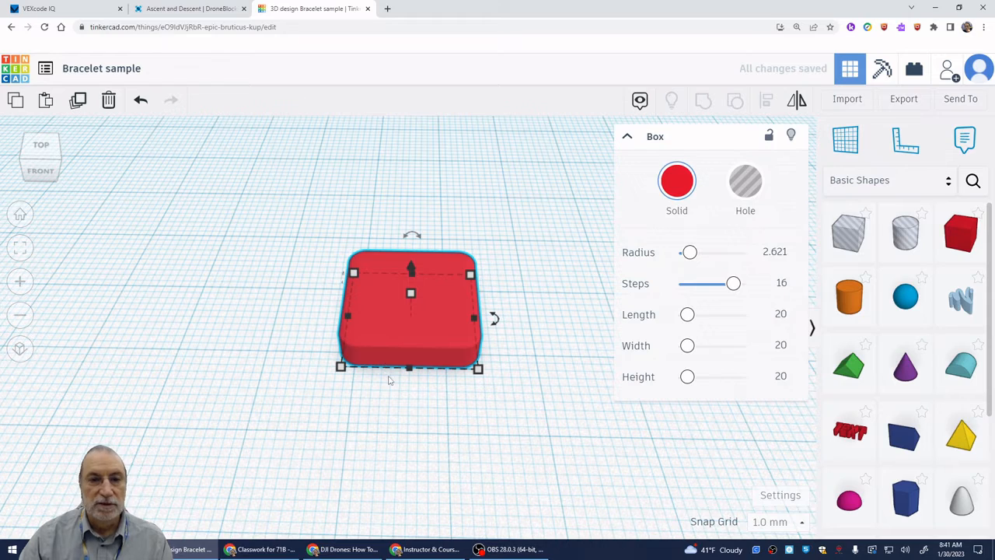
scroll(390, 380, "down", 2)
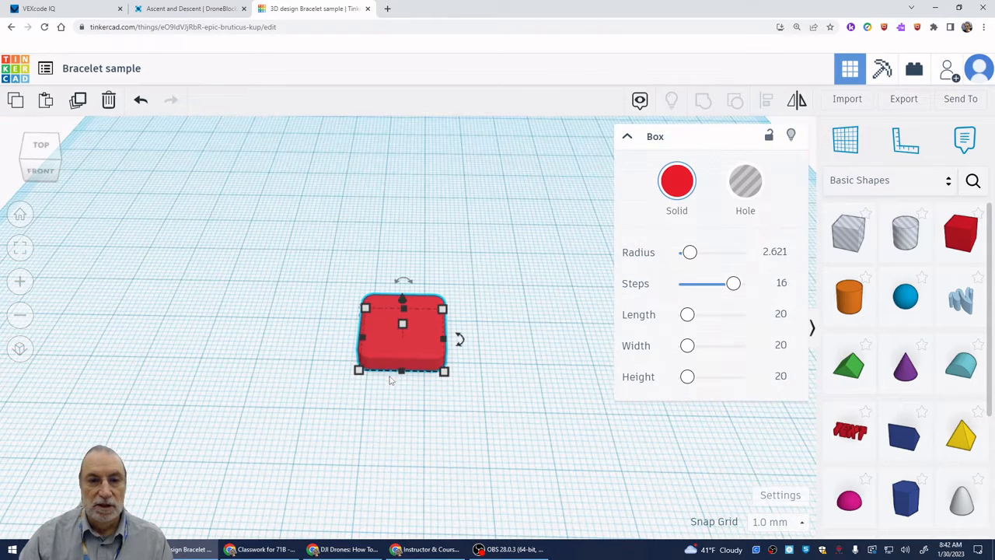
left_click(452, 440)
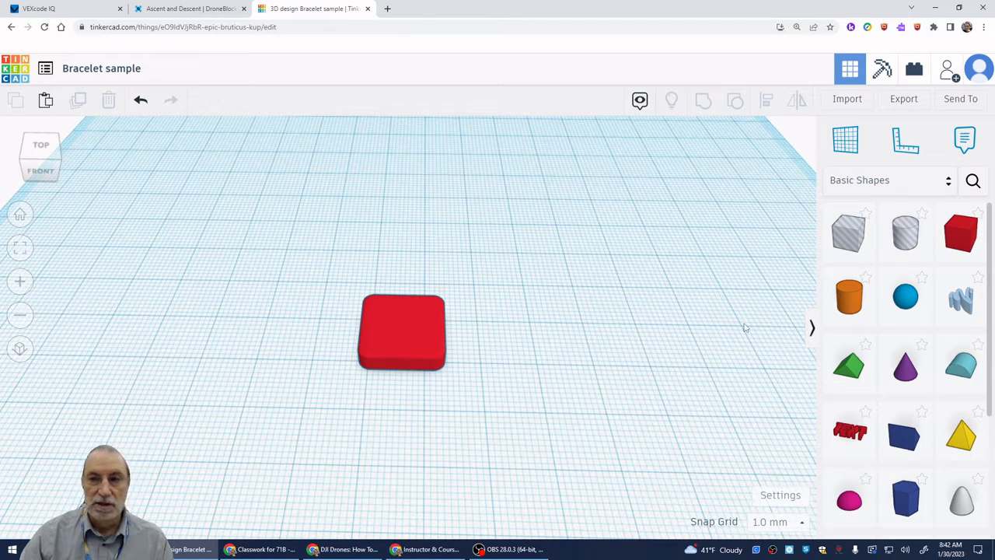
- Place a hole box beside the red box and scale it uniformly to about 9 mm
left_click_drag(855, 233, 587, 338)
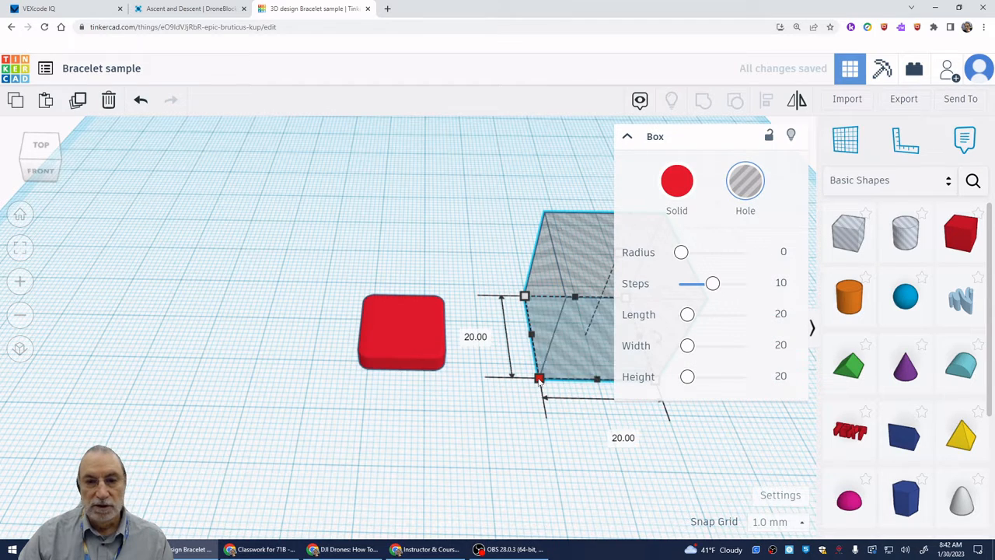
left_click_drag(539, 379, 586, 325)
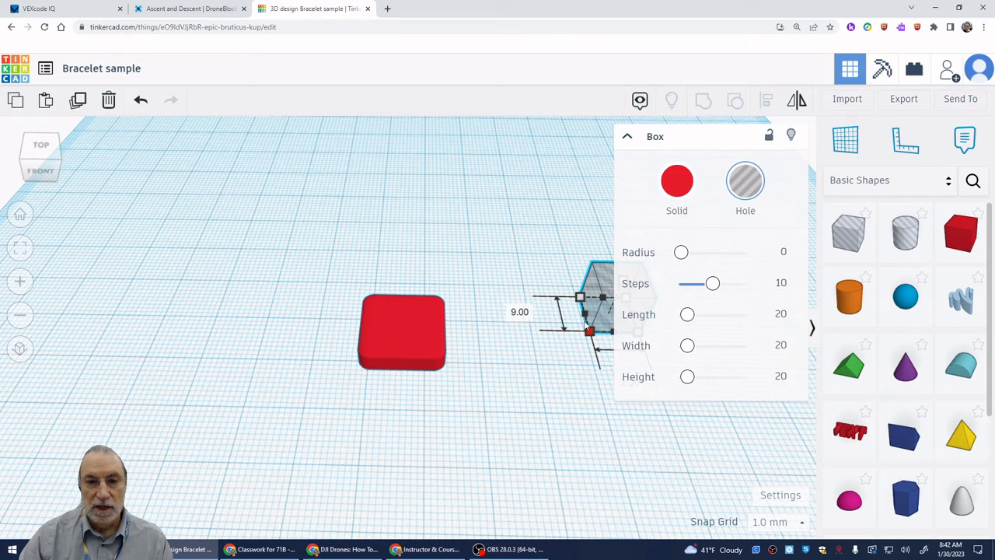
left_click(631, 429)
- Move the hole box to the left side of the red box, leaving a small gap between them
left_click_drag(624, 309, 286, 355)
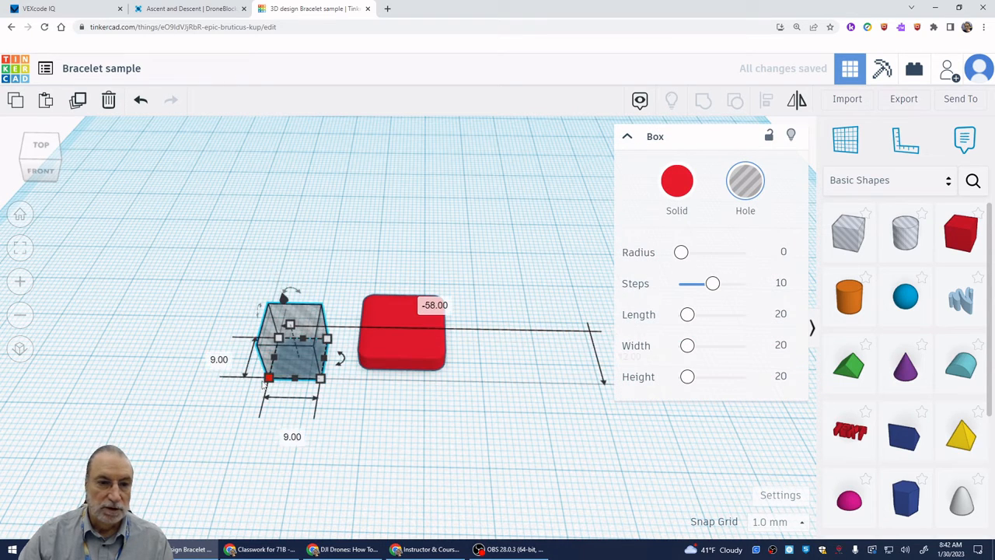
left_click(394, 420)
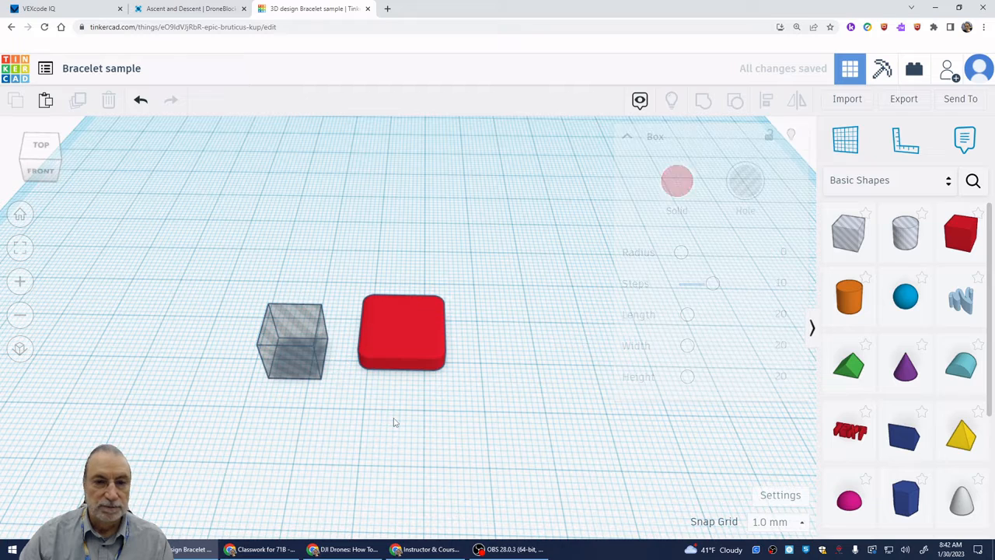
left_click(293, 370)
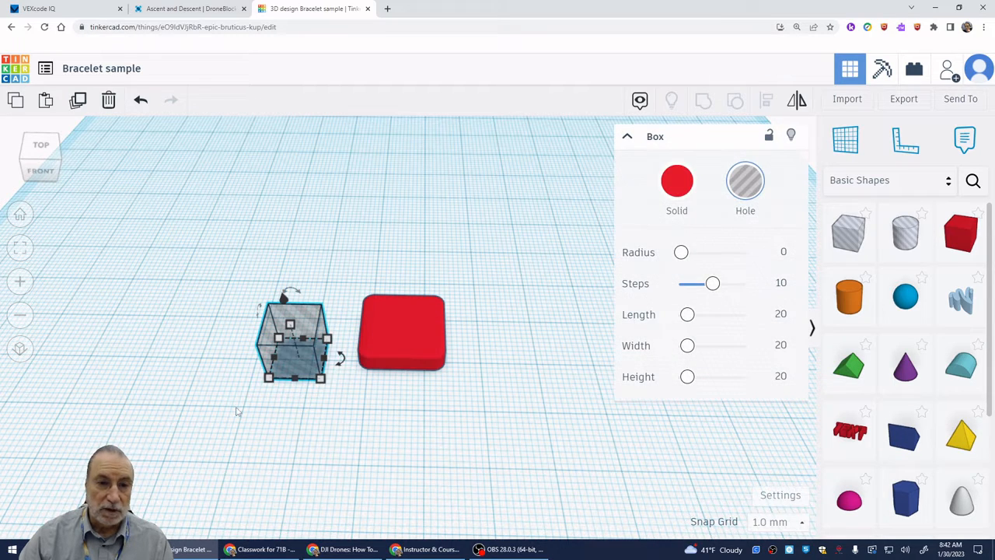
left_click_drag(243, 423, 492, 273)
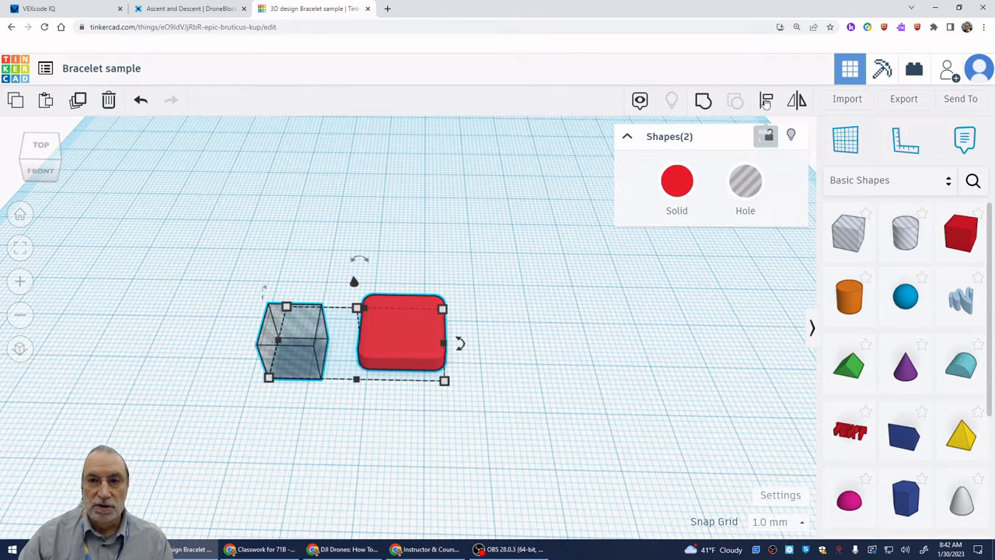
left_click(766, 101)
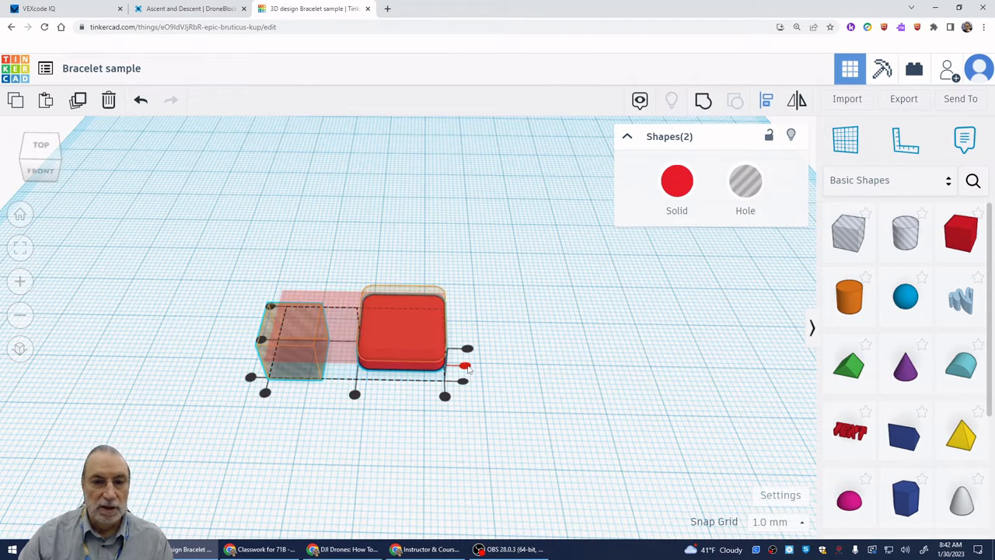
left_click(465, 367)
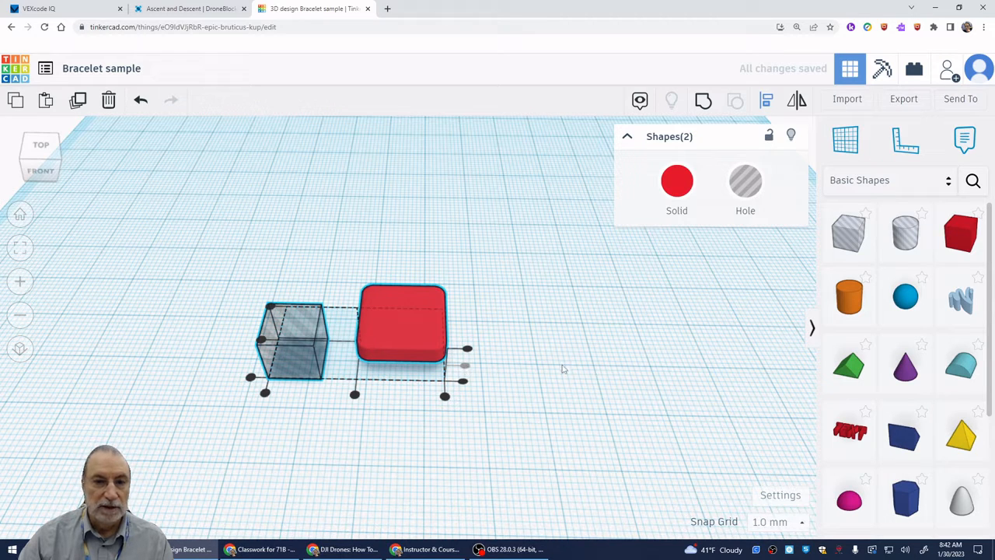
left_click(139, 101)
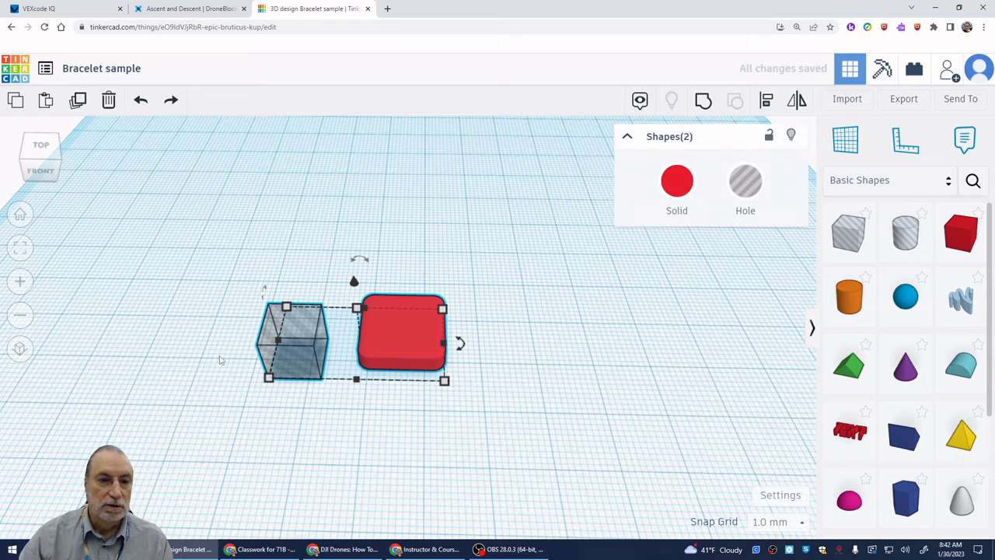
- Align the hole box and the red box on their front-to-back centres
left_click_drag(224, 413, 516, 258)
left_click(770, 101)
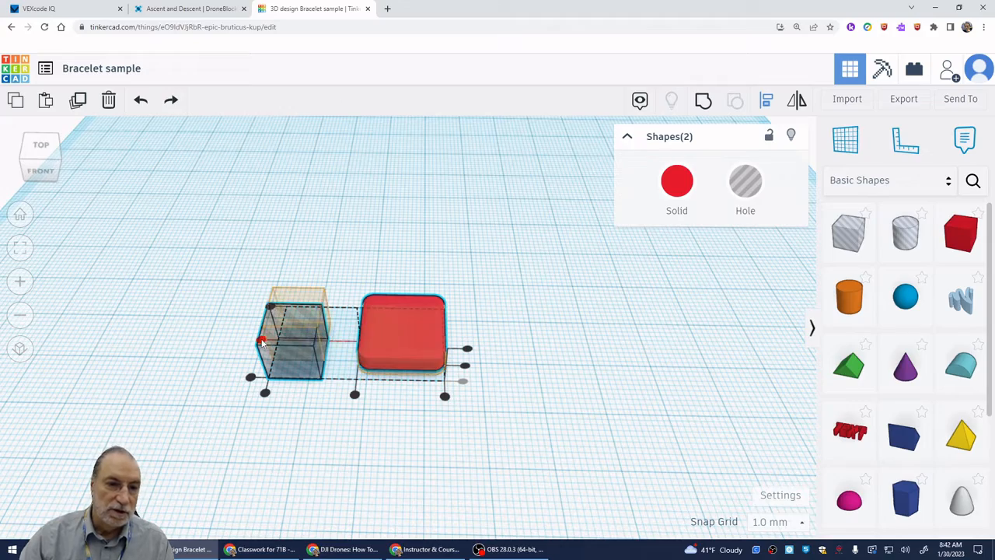
left_click(262, 343)
right_click_drag(286, 467, 292, 426)
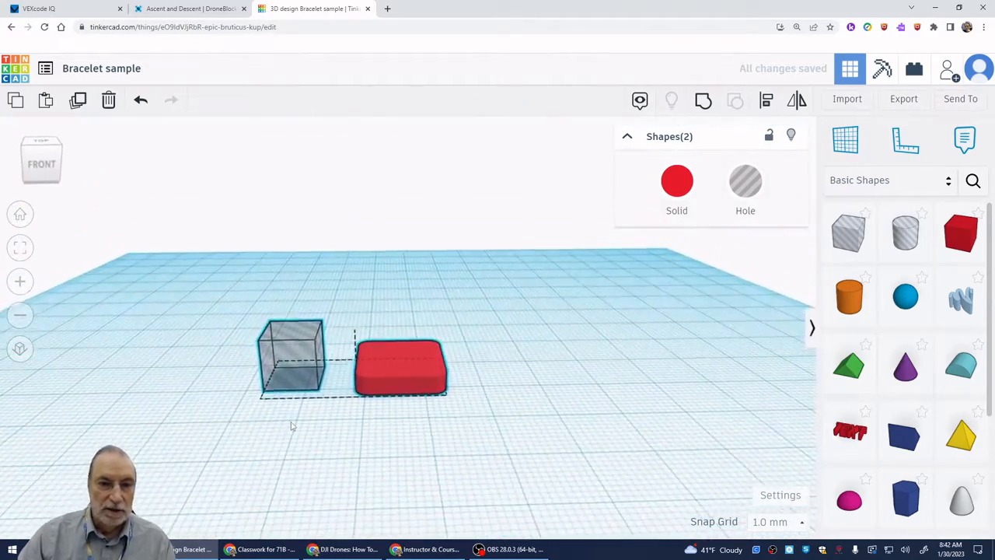
key("l")
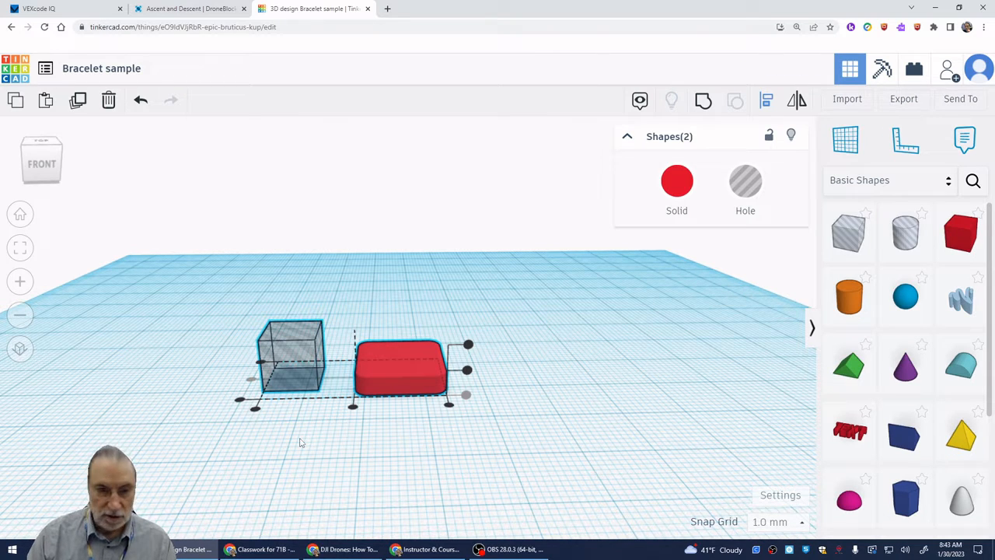
left_click(281, 446)
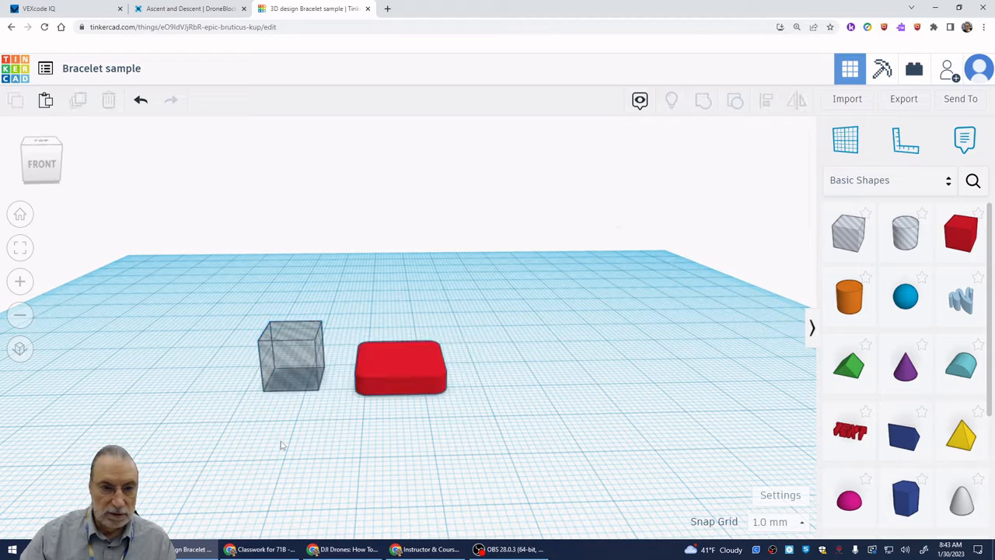
- Nudge the hole box to the right until it sits right beside the red box's left edge
left_click(305, 380)
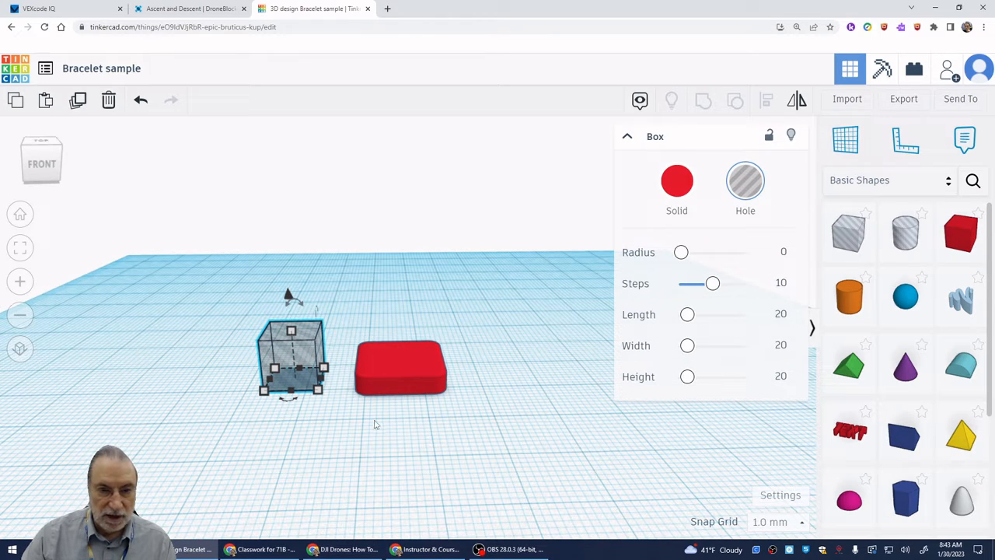
key("Right")
key("Right")
key("Right")
key("Right")
key("Right")
key("Right")
key("Right")
key("Right")
key("Right")
key("Right")
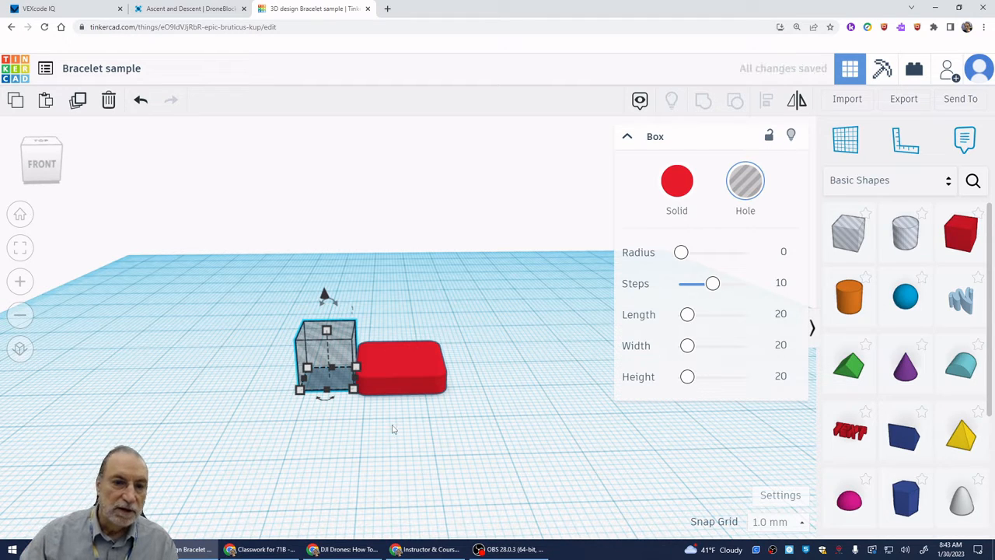
right_click_drag(389, 415, 371, 430)
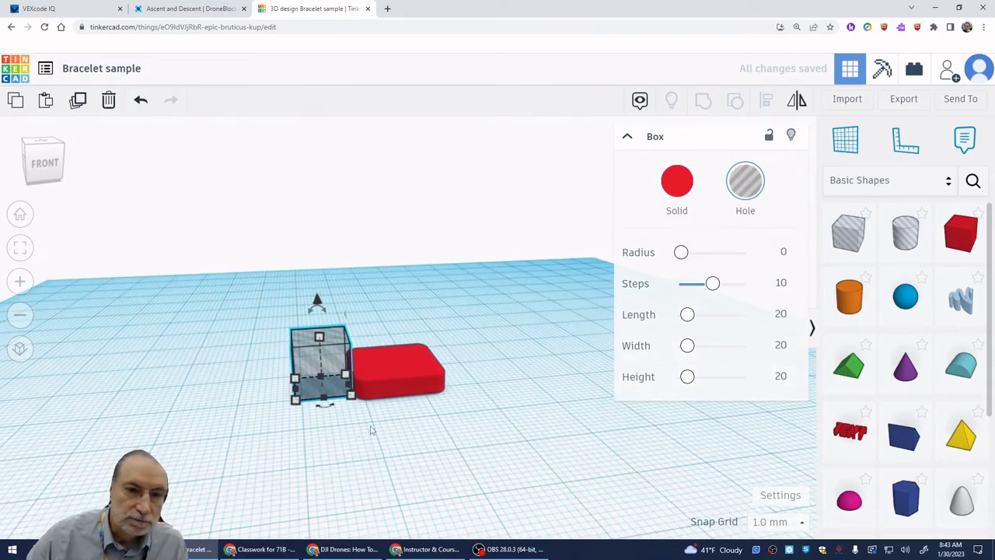
scroll(346, 435, "up", 5)
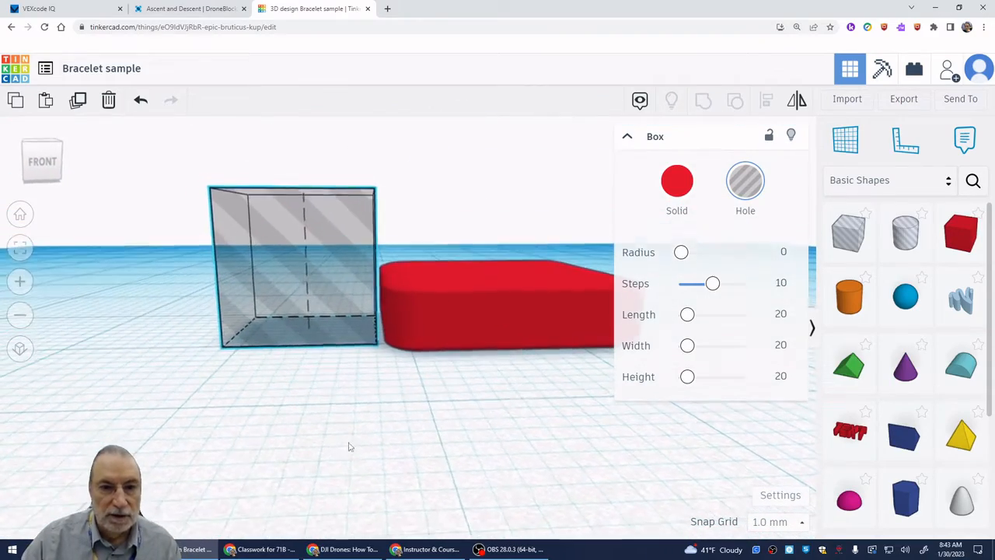
left_click(401, 417)
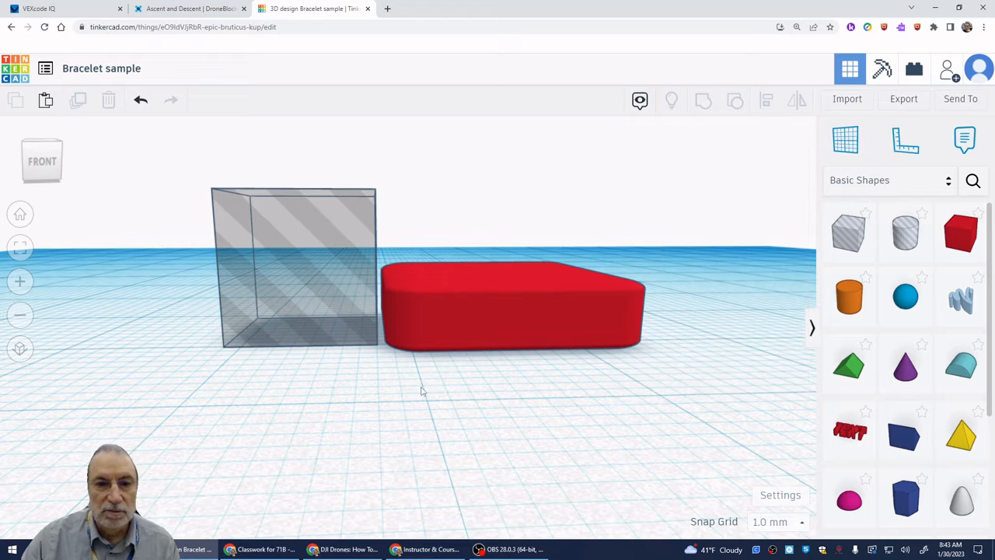
- Set the snap grid to 0.5 mm and nudge the red box one increment left against the hole box
left_click(476, 320)
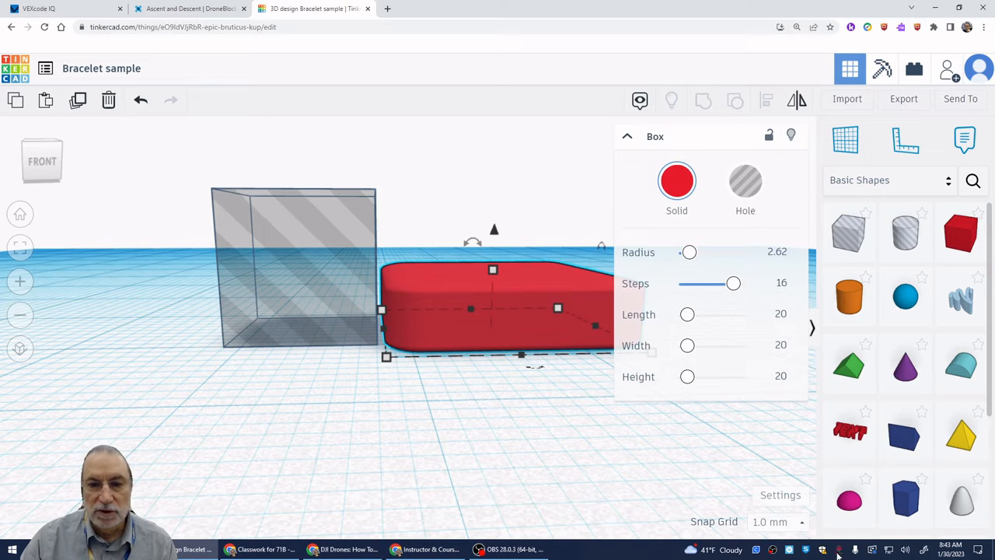
left_click(801, 521)
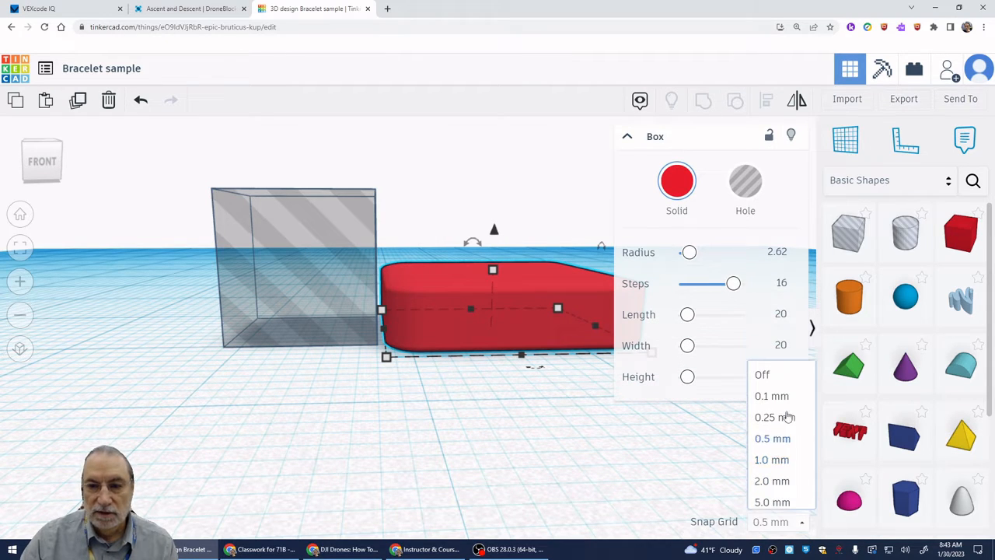
left_click(794, 408)
key("Left")
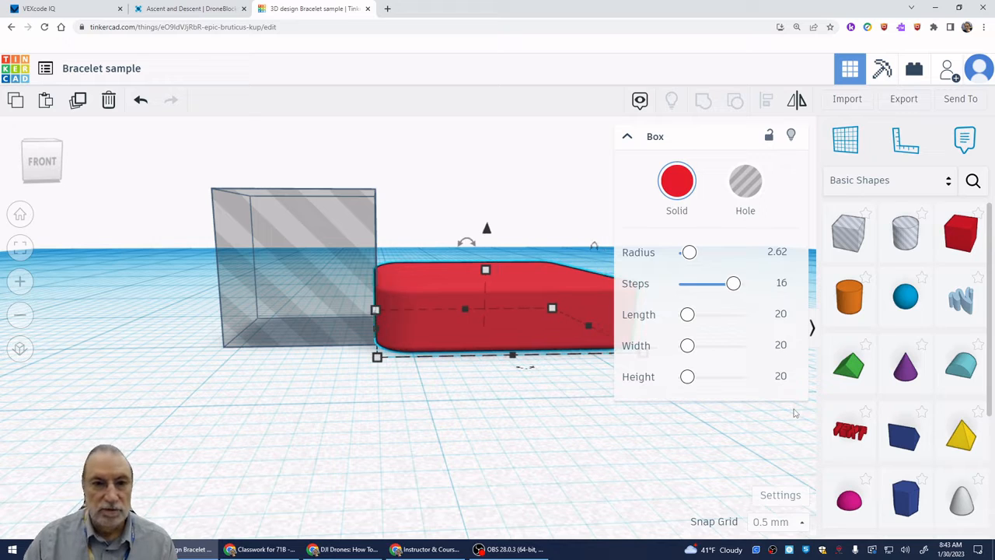
left_click(480, 435)
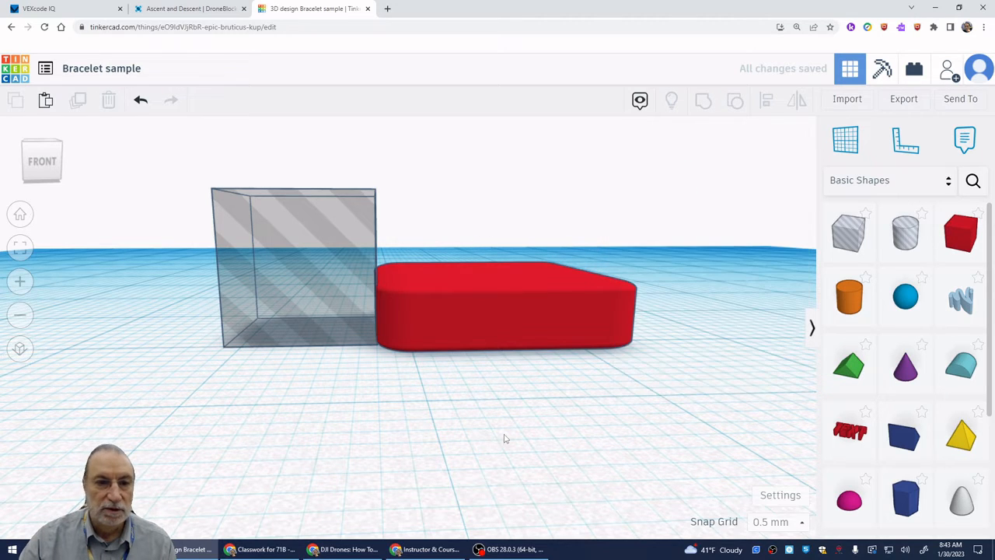
- Set the snap grid back to 1.0 mm
right_click_drag(503, 434, 487, 467)
left_click(786, 521)
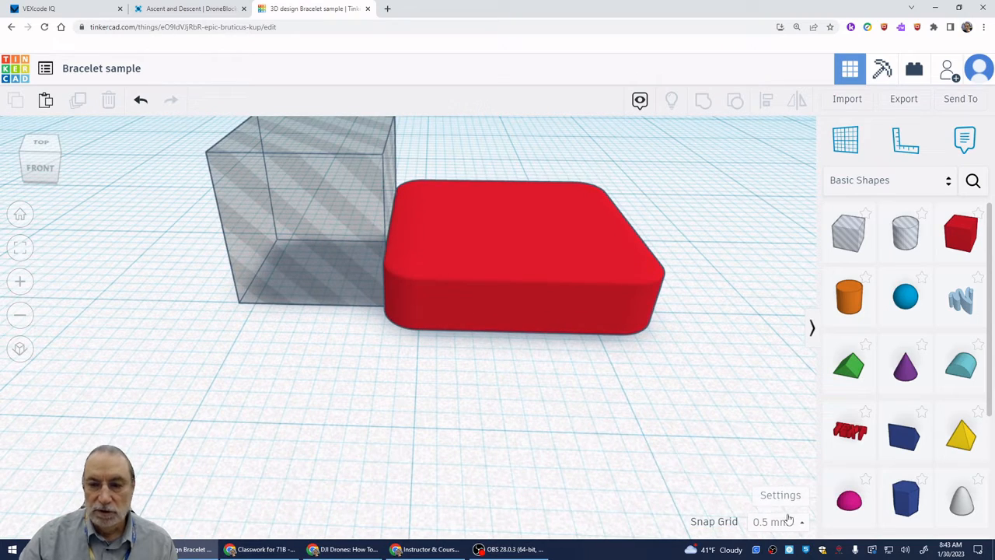
left_click(790, 435)
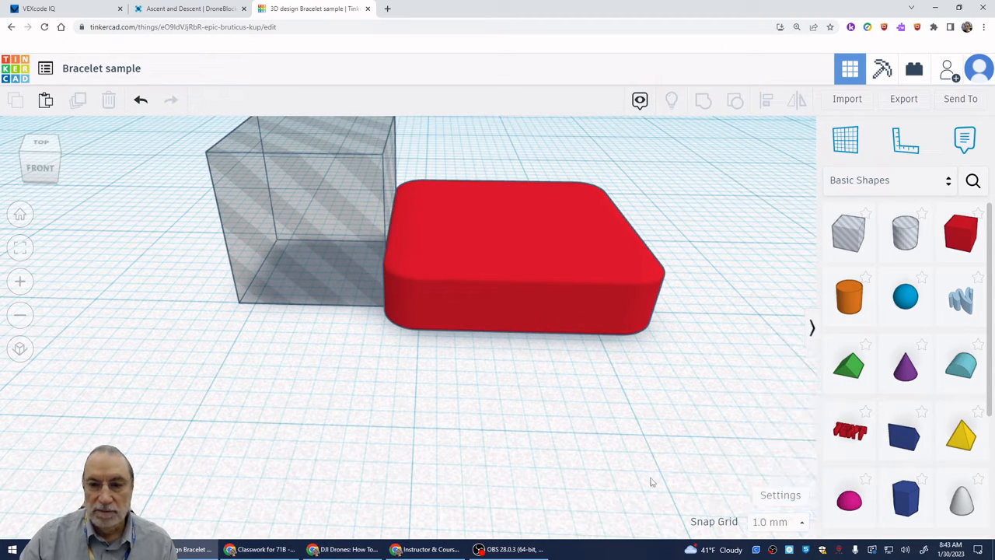
- Move the hole box 5 mm to the right so it overlaps the left side of the red box
right_click_drag(637, 451, 629, 533)
mouse_move(392, 472)
right_mouse_down()
mouse_move(391, 485)
mouse_move(397, 469)
right_mouse_up()
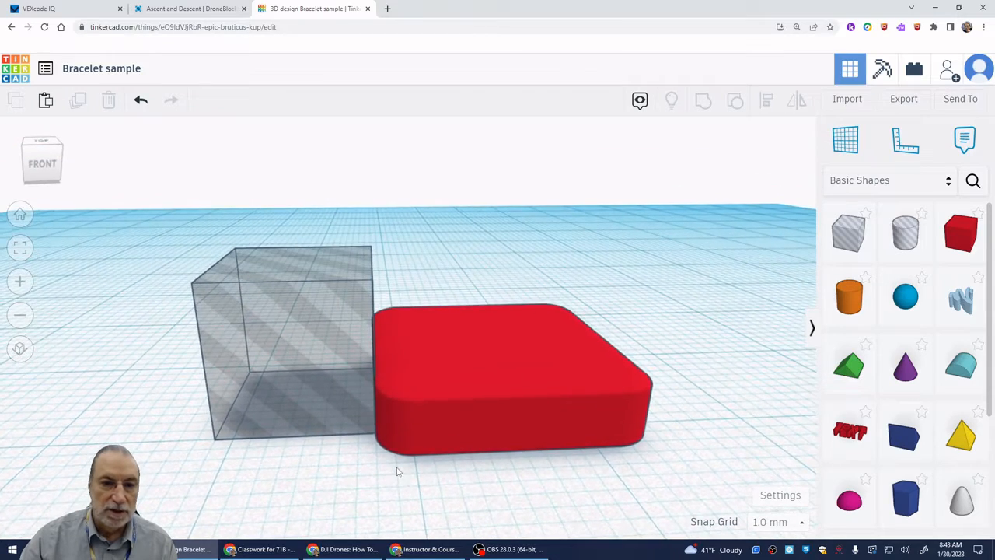
left_click(332, 378)
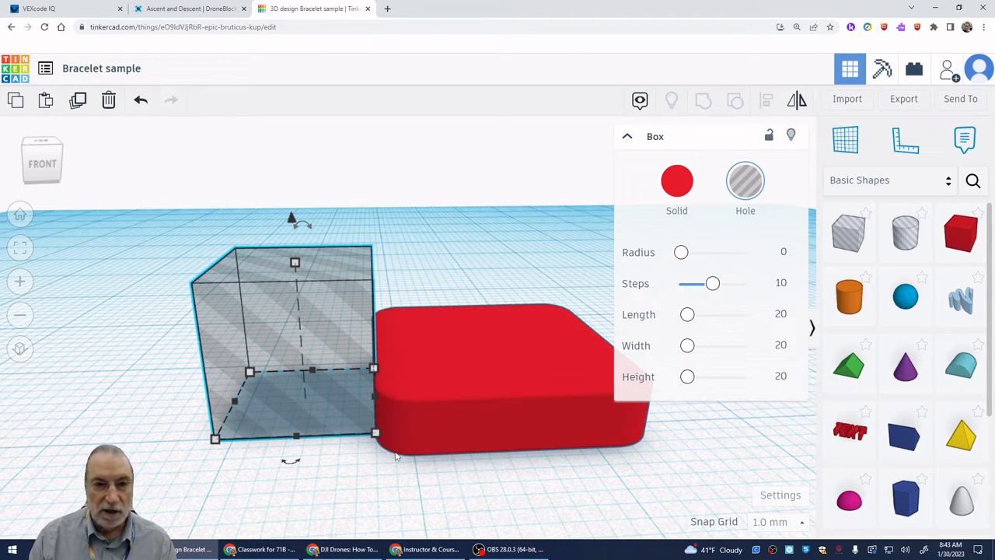
key("Right")
key("Right")
key("Right")
key("Right")
key("Right")
key("Right")
key("Right")
key("Right")
key("Right")
key("Right")
key("Right")
key("Right")
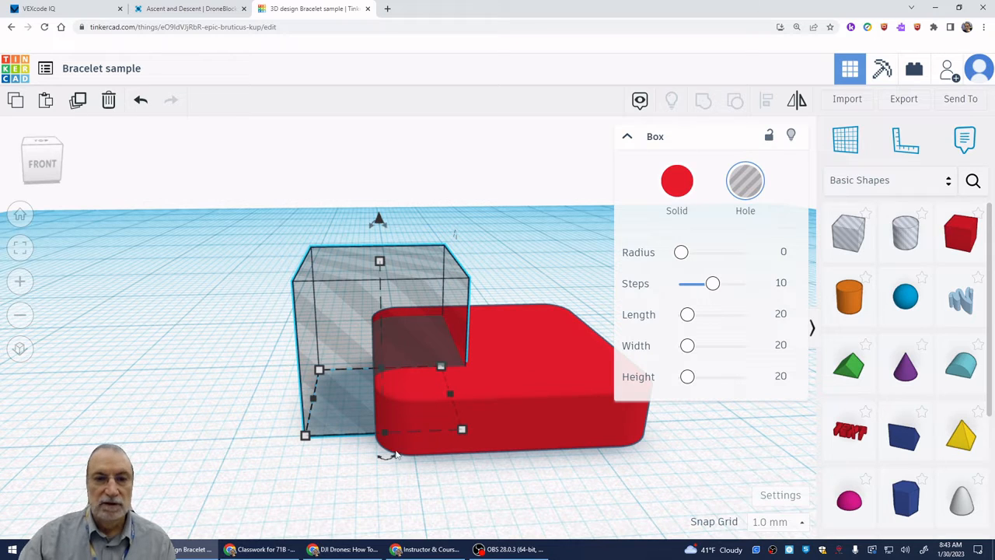
- Duplicate the hole box and move the copy to the right until it sits against the red box's right side
right_click_drag(548, 472, 536, 519)
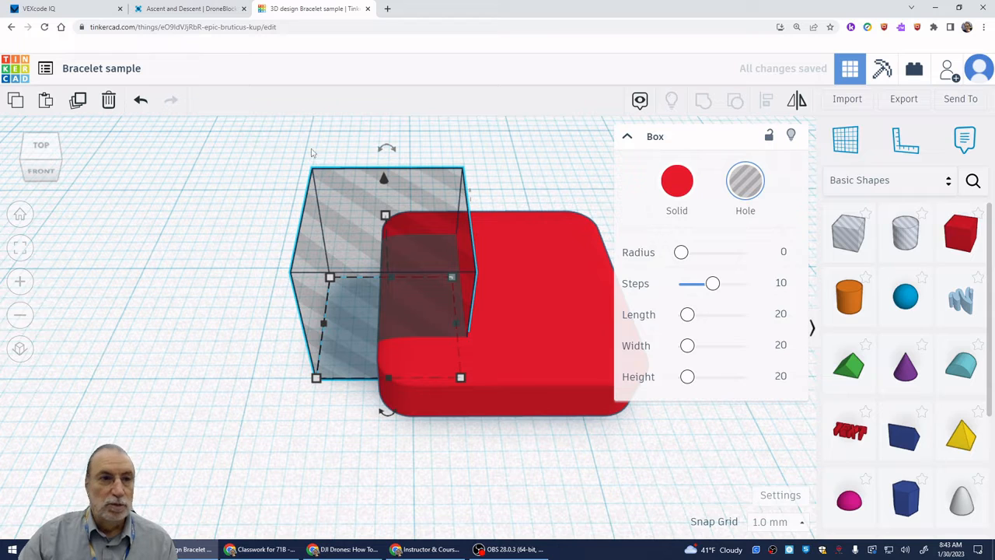
left_click(78, 100)
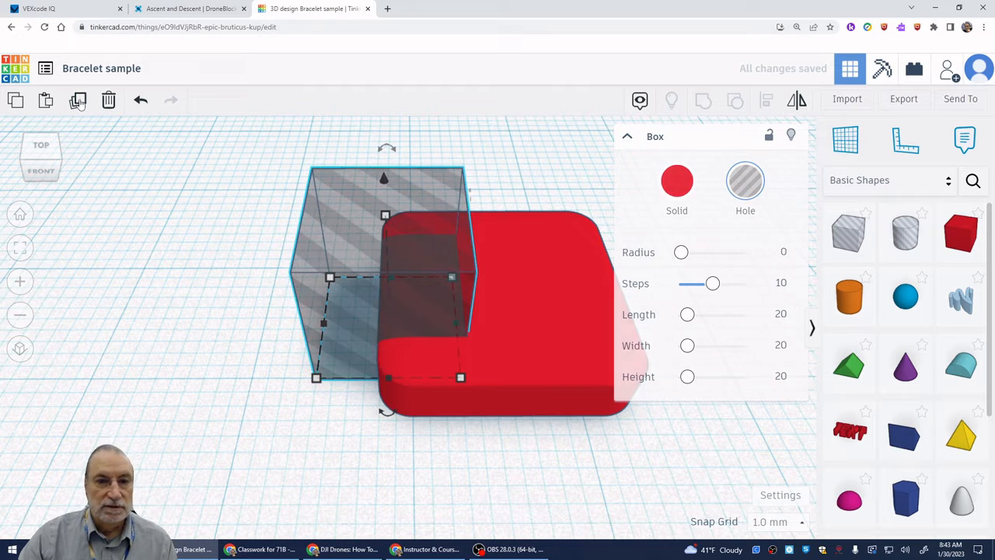
key("Right")
key("Right")
key("Right")
key("Right")
key("Right")
key("Right")
key("Right")
key("Right")
key("Right")
key("Right")
key("Right")
key("Right")
key("Right")
key("Right")
key("Right")
key("Right")
key("Right")
key("Right")
key("Right")
key("Right")
key("Right")
key("Right")
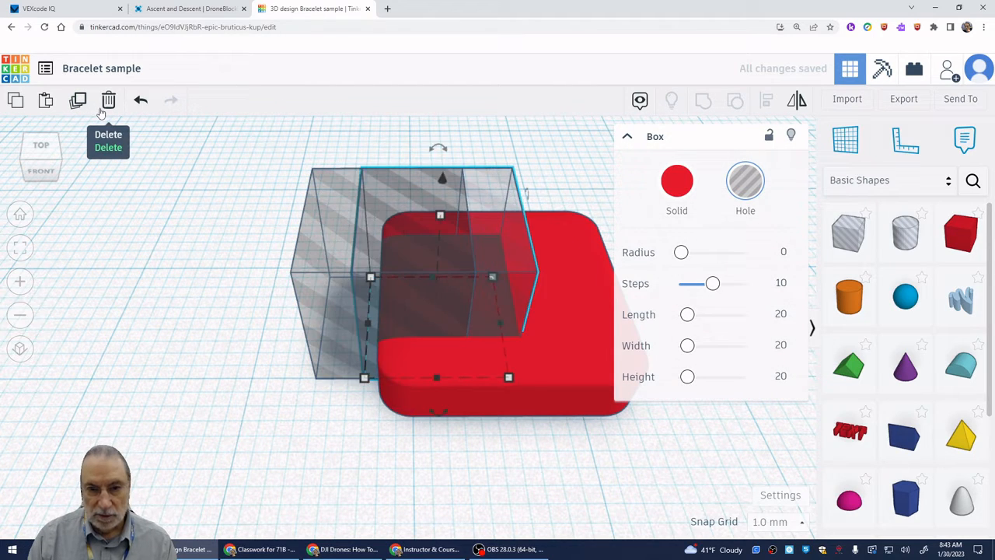
key("Right")
key("Right")
key("Right")
key("Right")
key("Right")
key("Right")
key("Right")
key("Right")
key("Right")
key("Right")
key("Right")
key("Right")
key("Right")
key("Right")
key("Right")
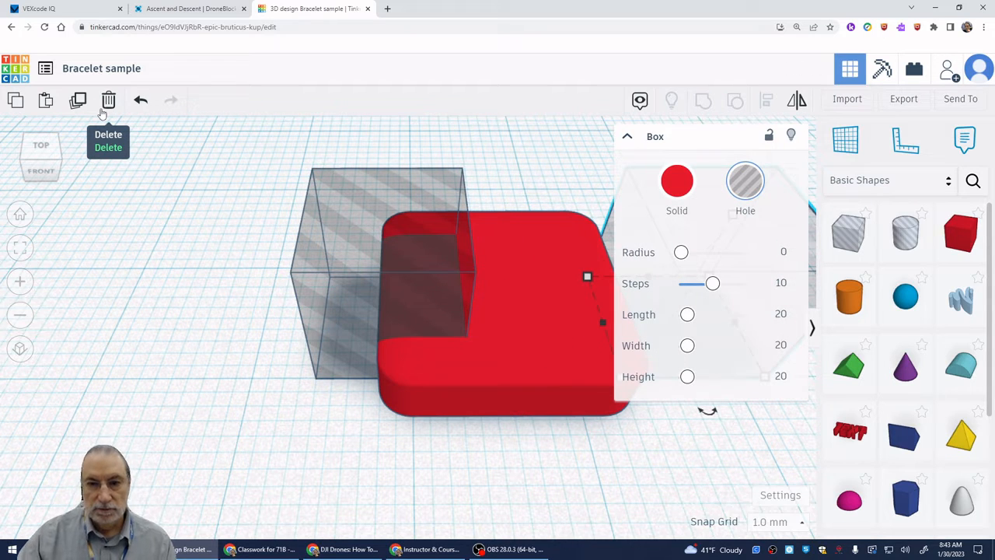
- Move the duplicated hole box 5 mm to the left so it overlaps the right side of the red box
middle_click_drag(649, 472, 388, 432)
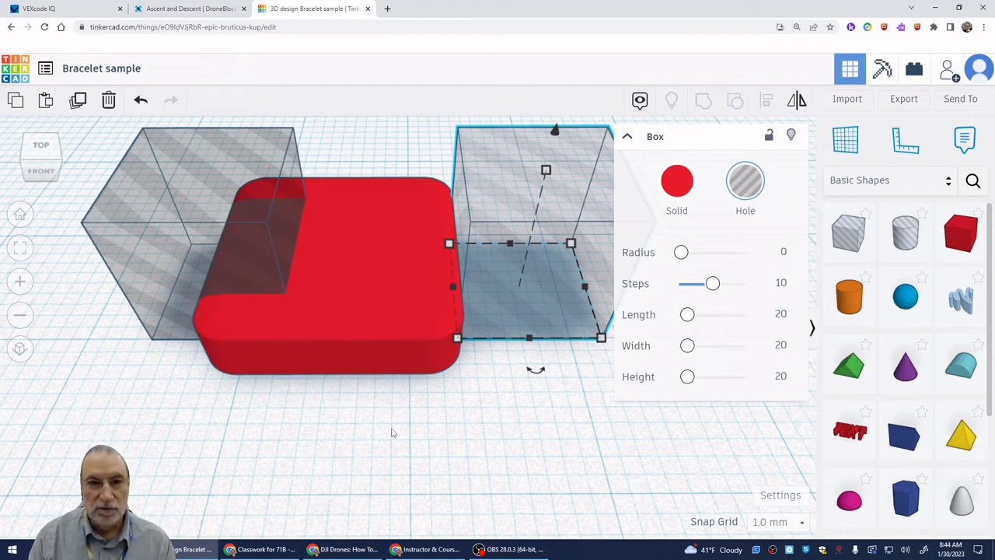
key("Left")
key("Left")
key("Left")
key("Left")
key("Left")
key("Left")
key("Left")
key("Left")
key("Left")
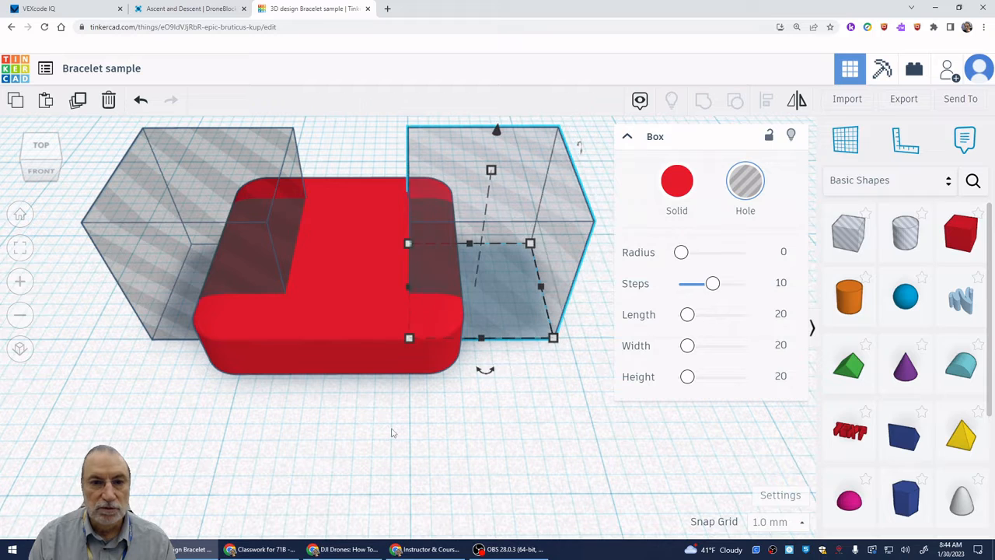
key("Left")
key("Left")
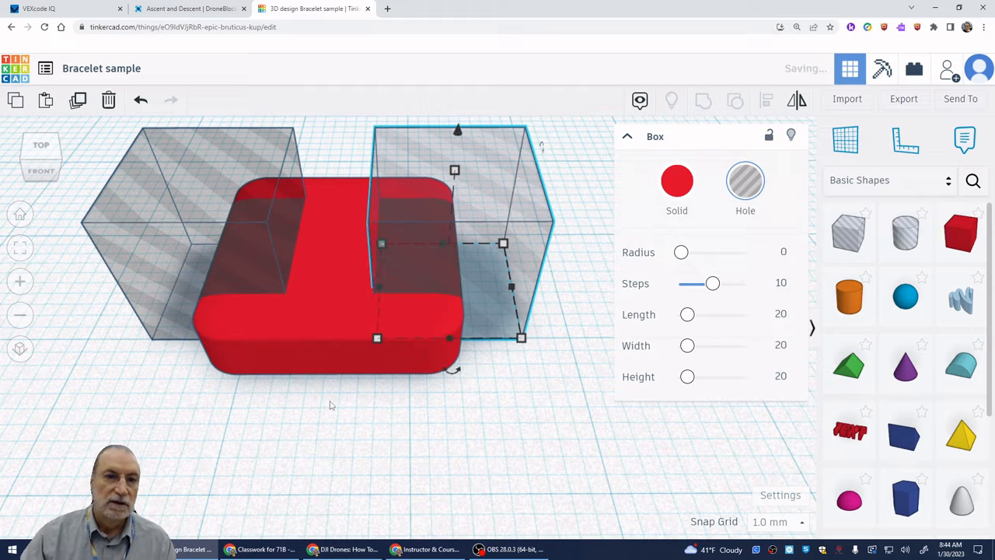
- Group the red box with both hole boxes to cut a notch into each side
scroll(338, 409, "down", 2)
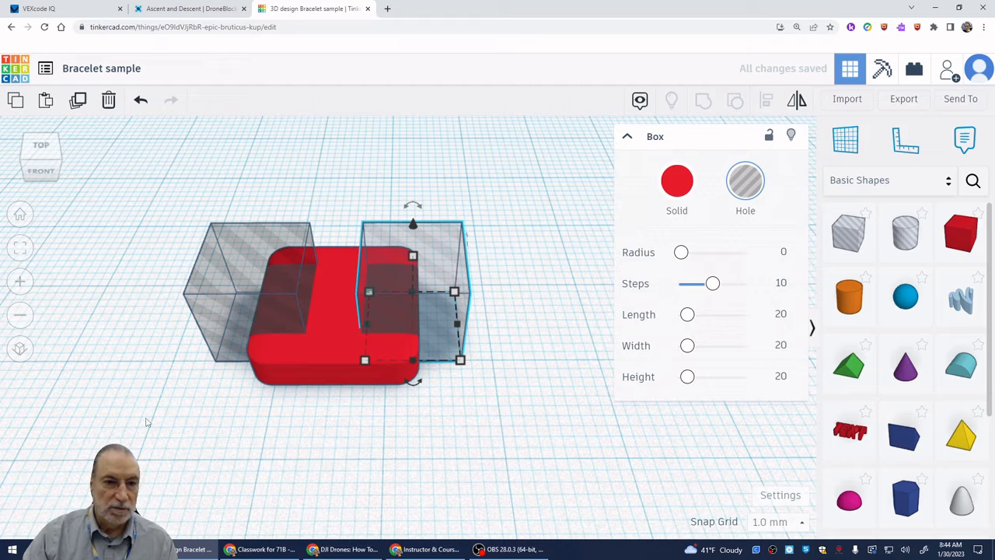
left_click_drag(194, 413, 507, 192)
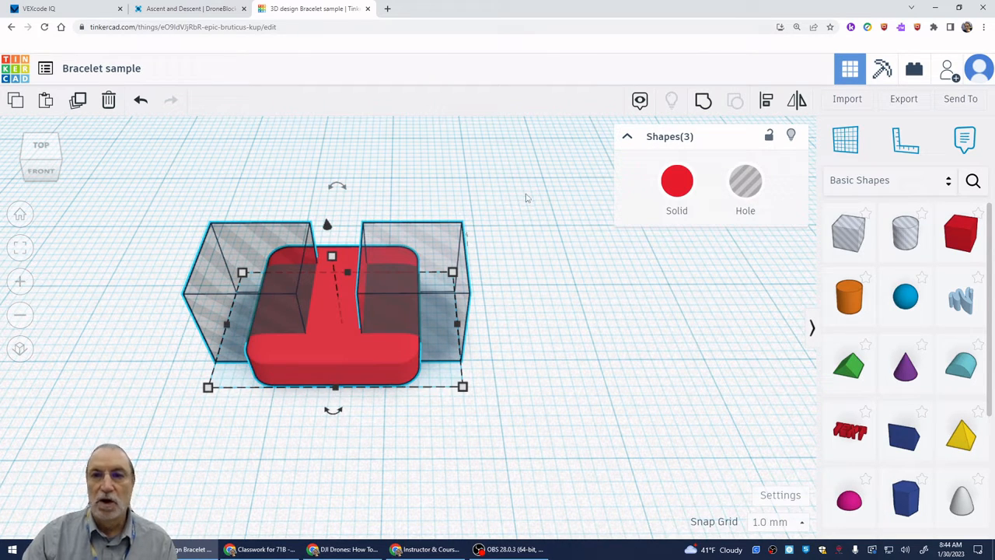
left_click(703, 103)
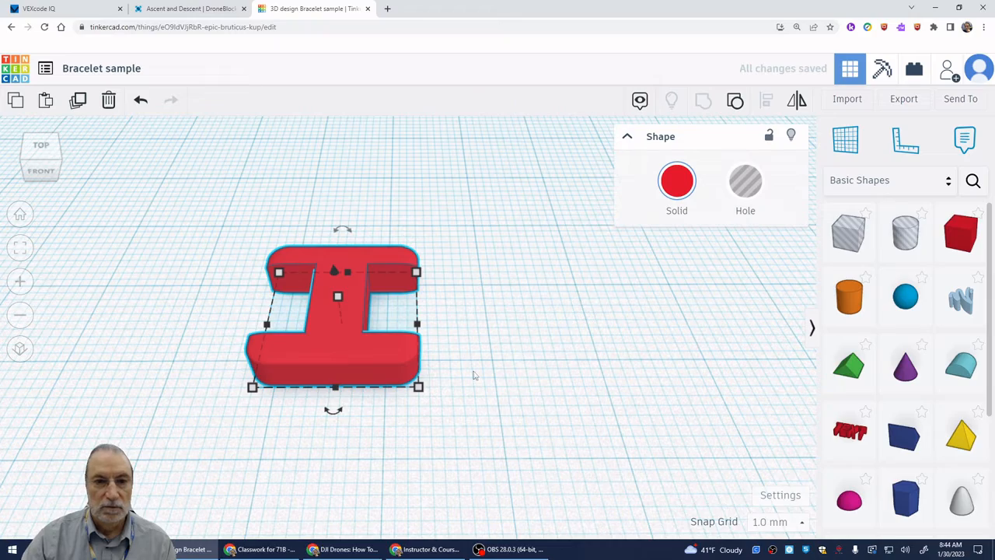
- Place a hole cylinder to the right of the link and stretch its height to 40 mm
mouse_move(474, 375)
right_mouse_down()
mouse_move(467, 393)
mouse_move(475, 311)
mouse_move(479, 348)
mouse_move(464, 400)
mouse_move(324, 396)
mouse_move(207, 377)
mouse_move(442, 449)
mouse_move(485, 404)
mouse_move(471, 405)
mouse_move(471, 381)
right_mouse_up()
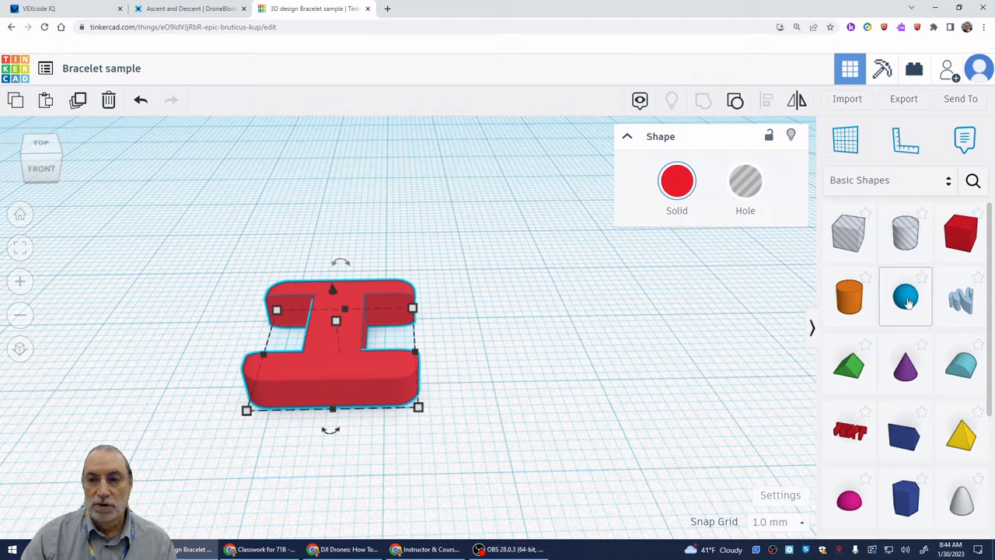
left_click_drag(905, 233, 600, 351)
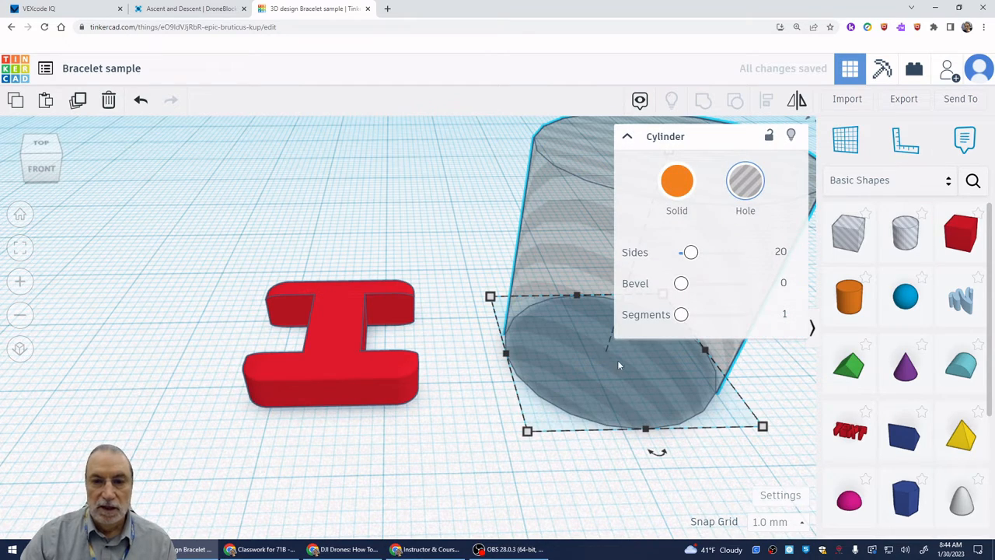
scroll(663, 427, "down", 3)
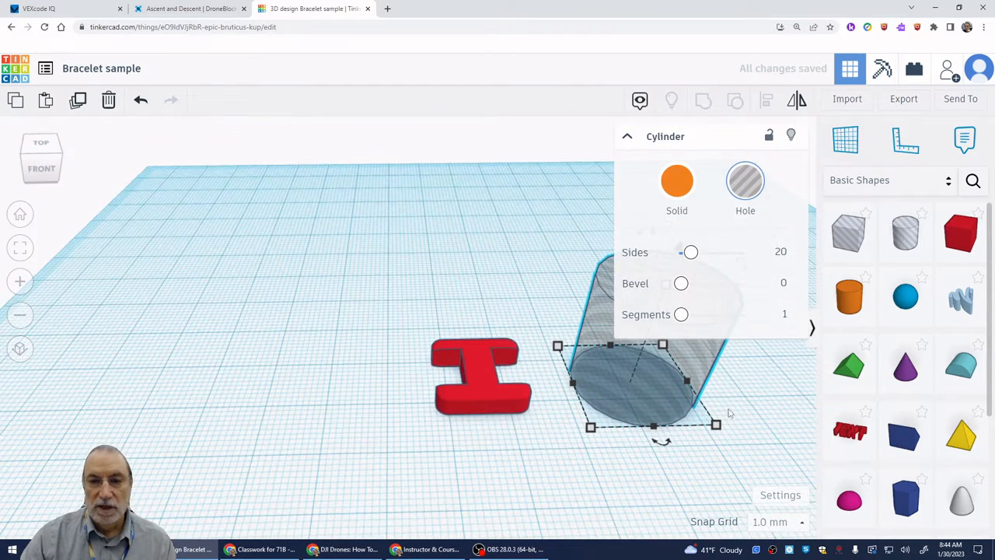
middle_click_drag(718, 411, 441, 414)
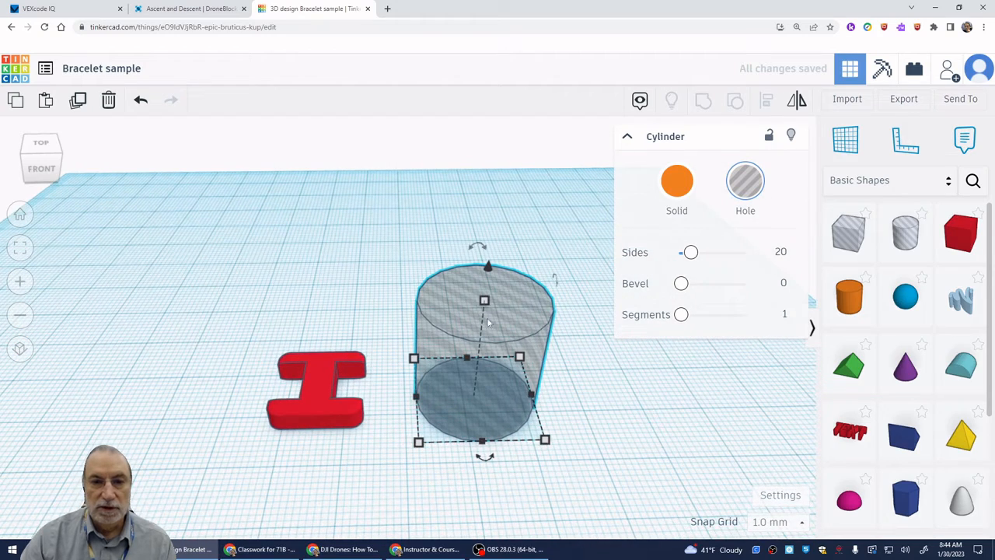
left_click_drag(485, 301, 514, 198)
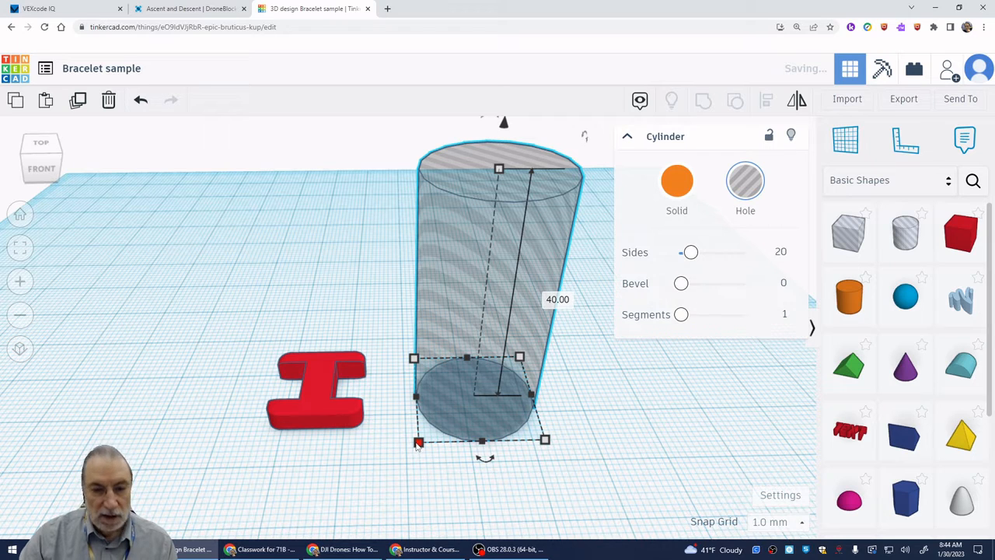
- Scale the hole cylinder down uniformly to a 2 mm by 2 mm base, and set its height to 20 mm
left_click_drag(418, 442, 510, 370, "shift")
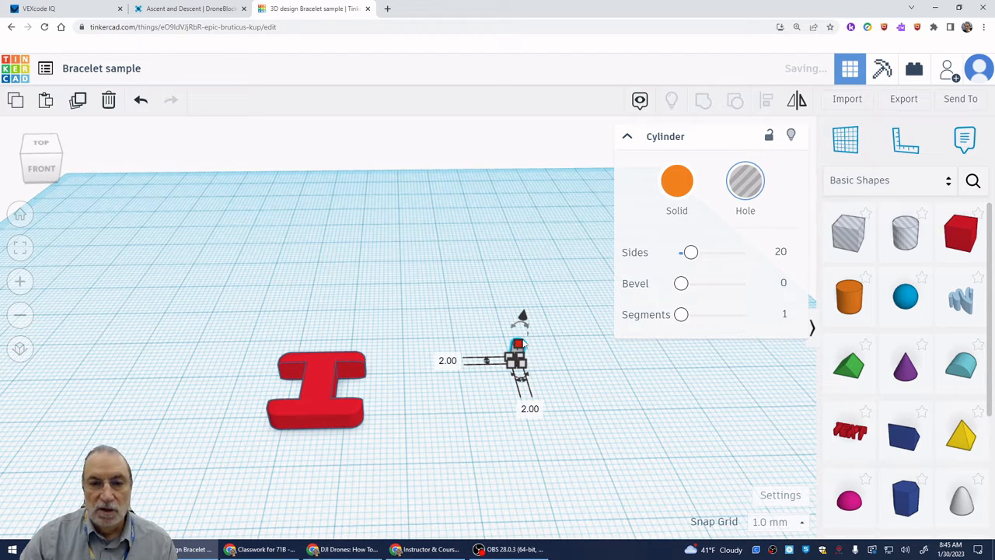
left_click_drag(519, 344, 531, 269)
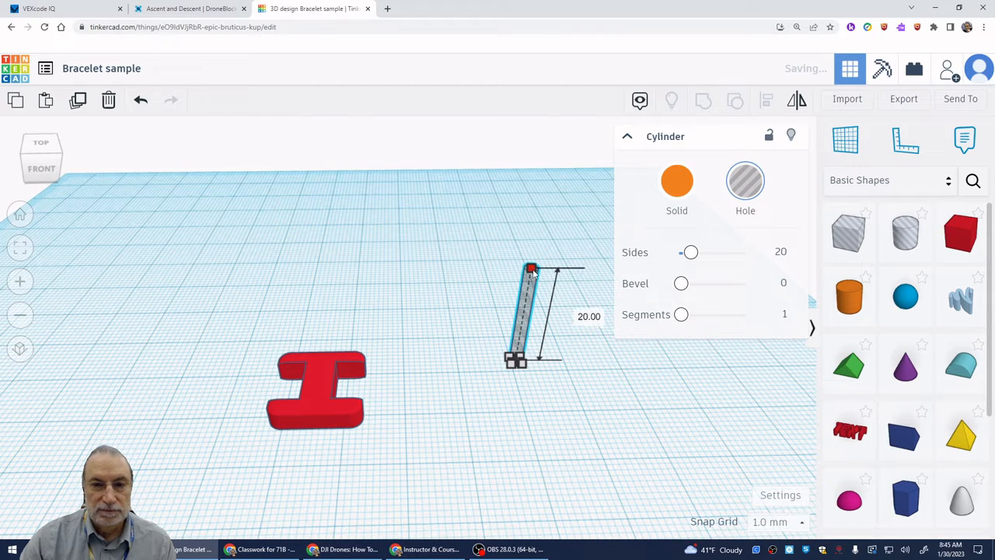
left_click(593, 401)
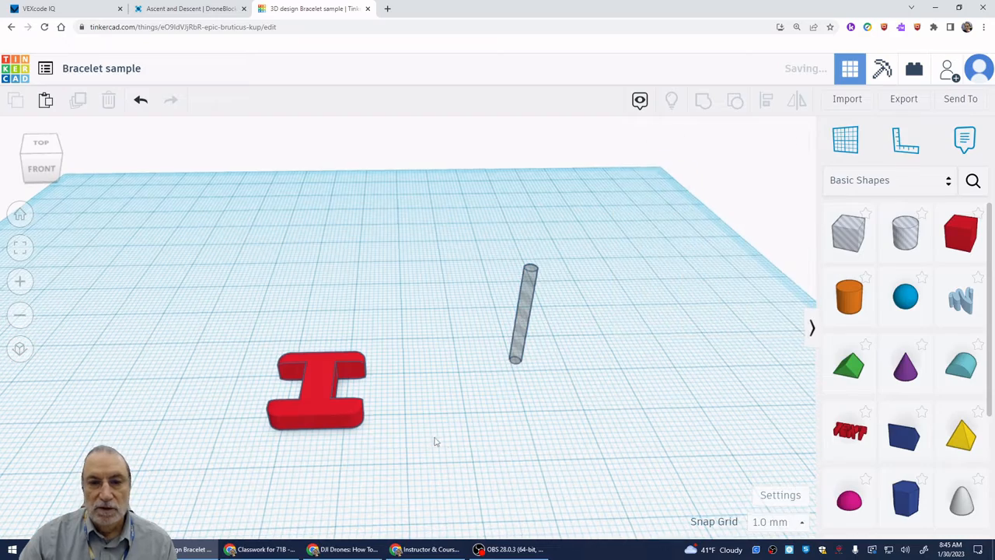
- Rotate the hole cylinder from the left side view so it lies horizontally along the front-to-back direction
right_click_drag(433, 440, 679, 400)
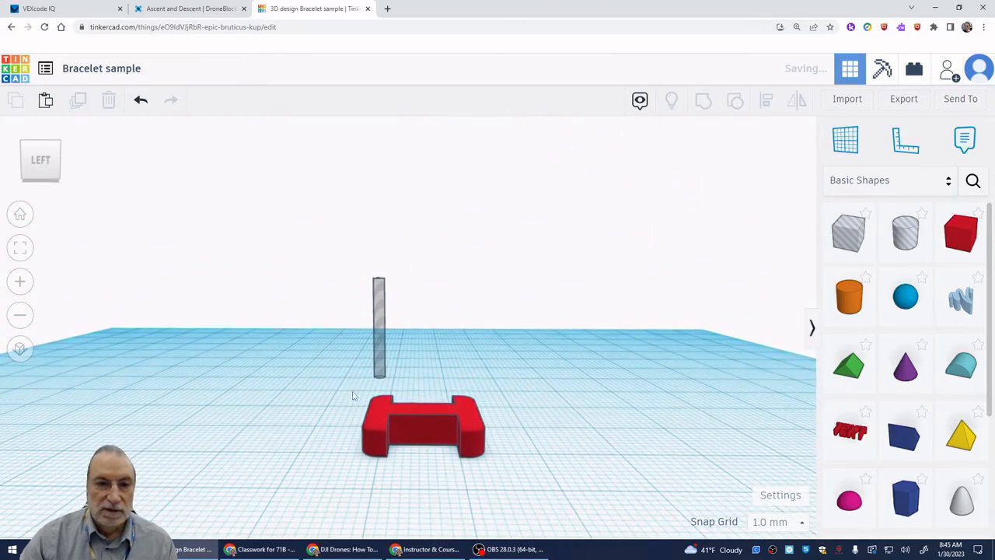
left_click(381, 336)
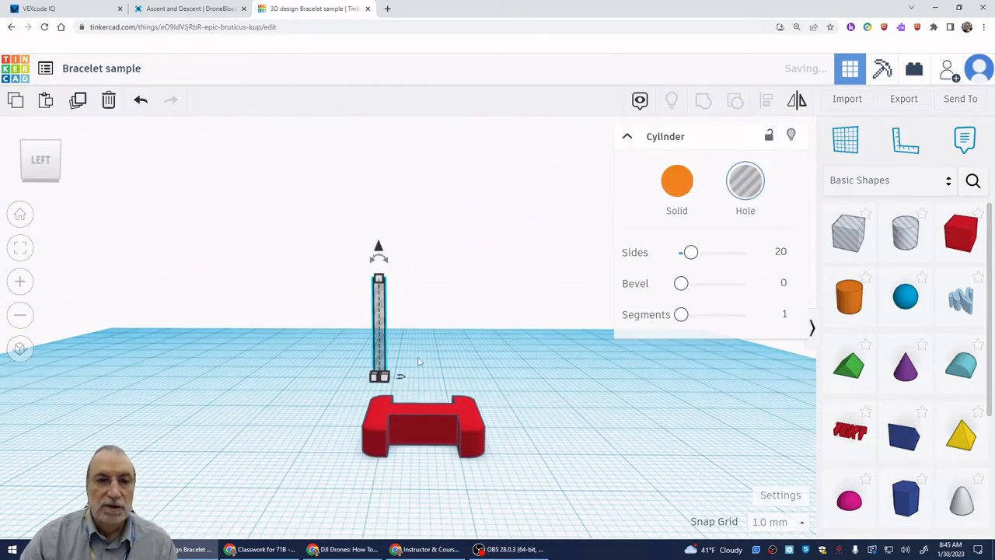
left_click_drag(379, 256, 429, 328)
- Move the hole cylinder 41 mm left and 10 mm towards the front, over the link's left arms
right_click_drag(607, 391, 537, 354)
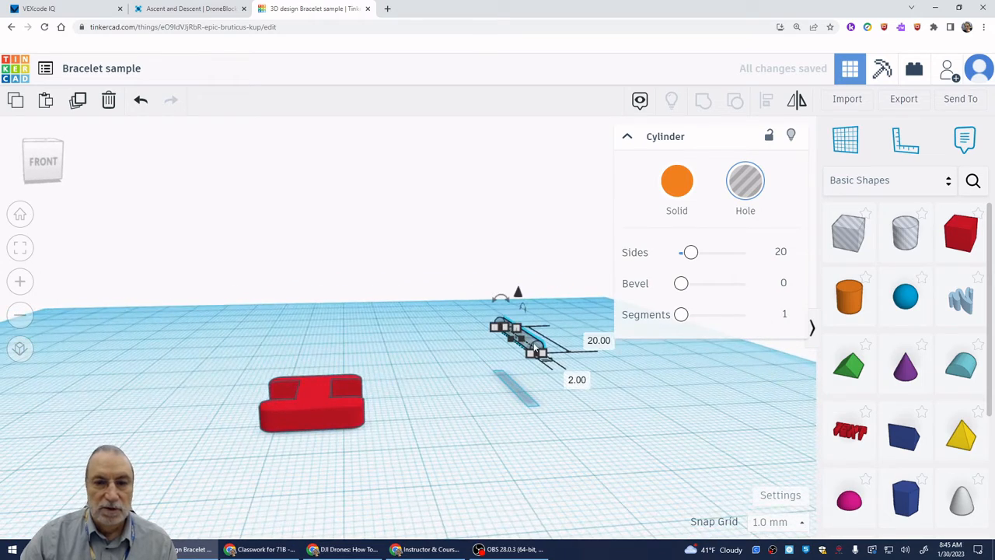
left_click_drag(536, 352, 266, 375)
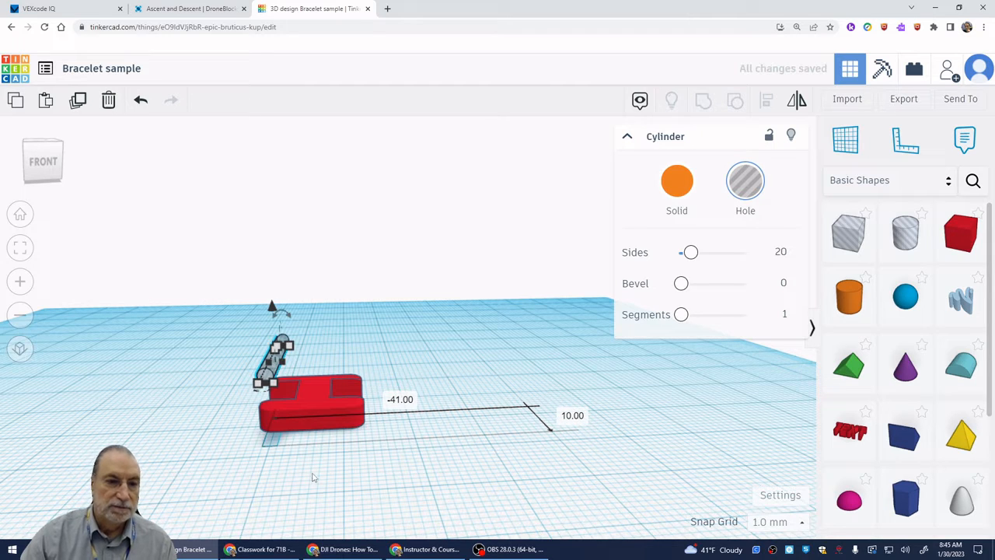
scroll(315, 472, "up", 4)
right_click_drag(292, 476, 313, 442)
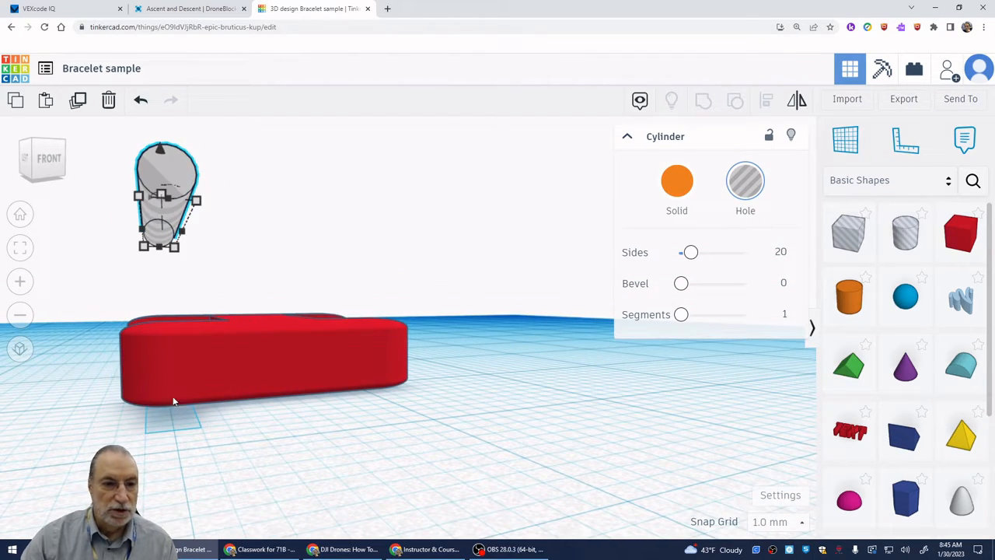
right_click_drag(169, 497, 132, 507)
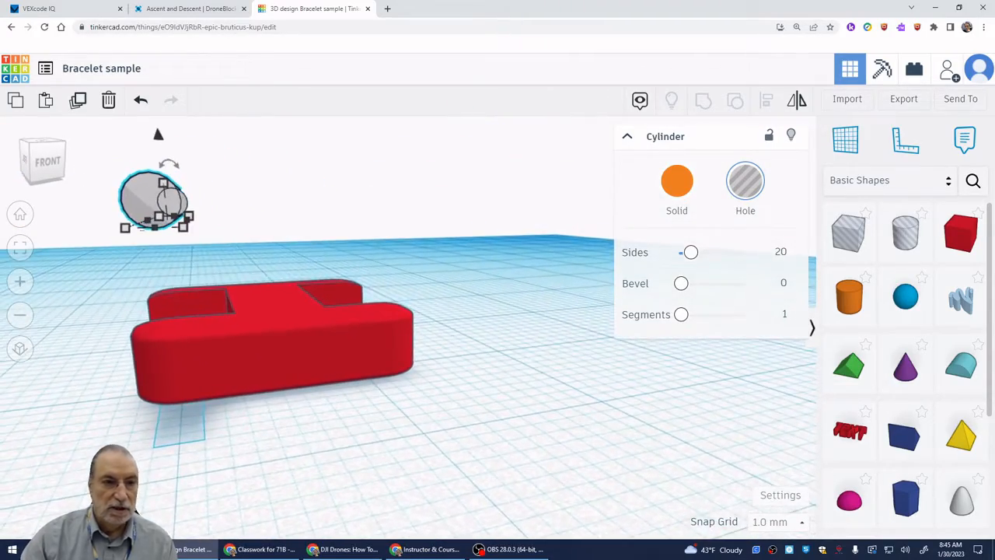
left_click(21, 215)
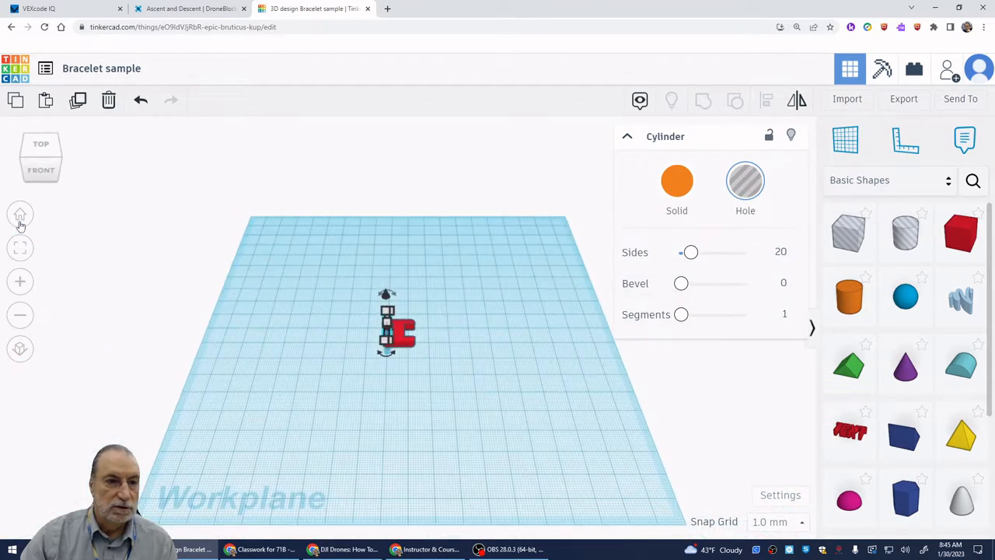
left_click(20, 248)
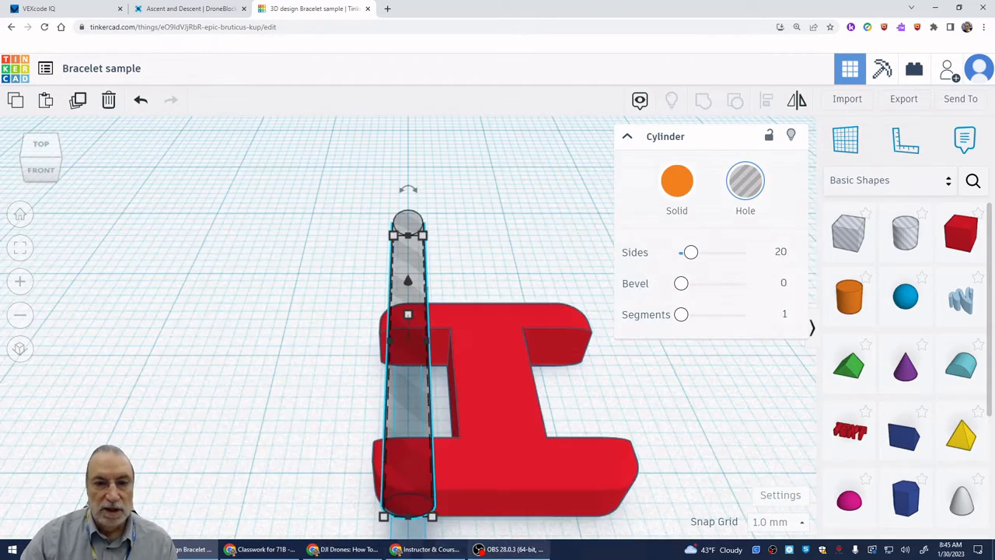
- Align the link and the hole cylinder on their shared centre in the front-to-back direction
scroll(498, 537, "down", 3)
middle_click_drag(509, 539, 485, 478)
left_click_drag(338, 507, 602, 233)
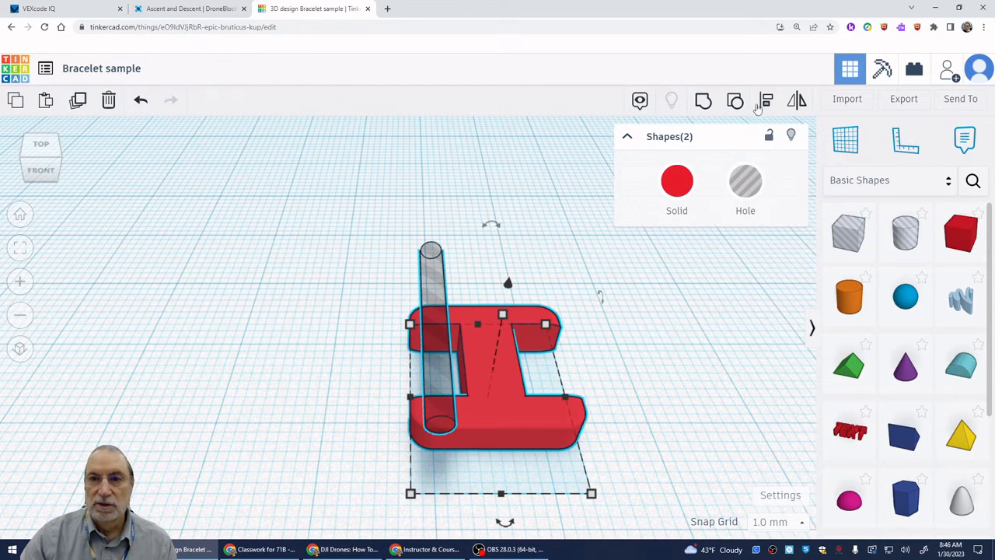
left_click(764, 102)
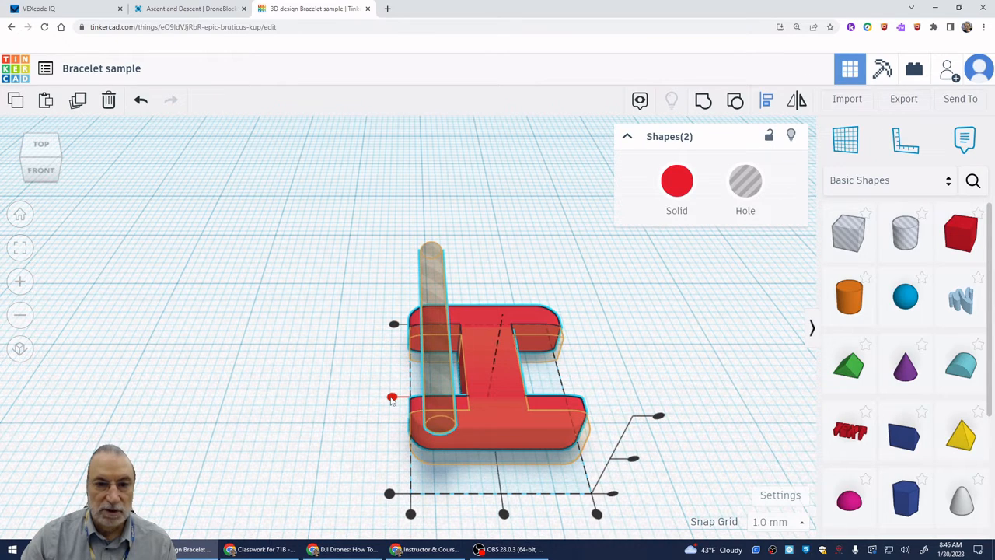
left_click(392, 399)
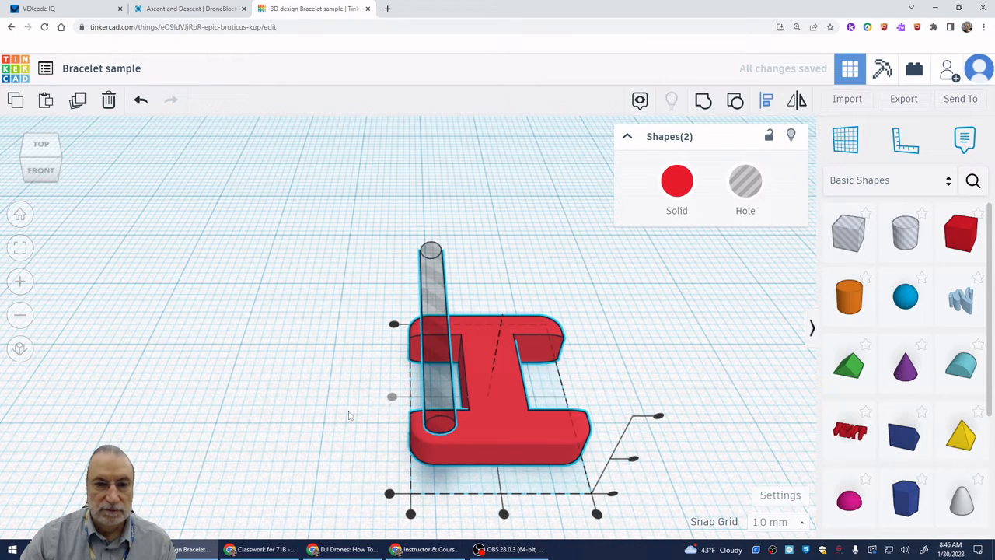
right_click_drag(349, 416, 610, 440)
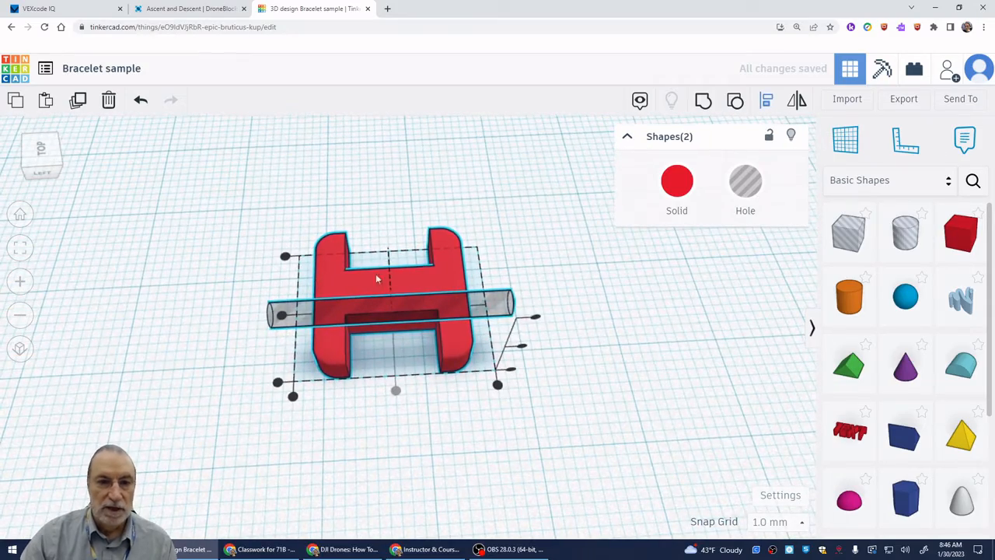
right_click_drag(630, 382, 359, 318)
- Drop the hole cylinder onto the workplane and raise it 1 mm so it sits within the link's thickness
left_click(373, 360)
left_click(443, 356)
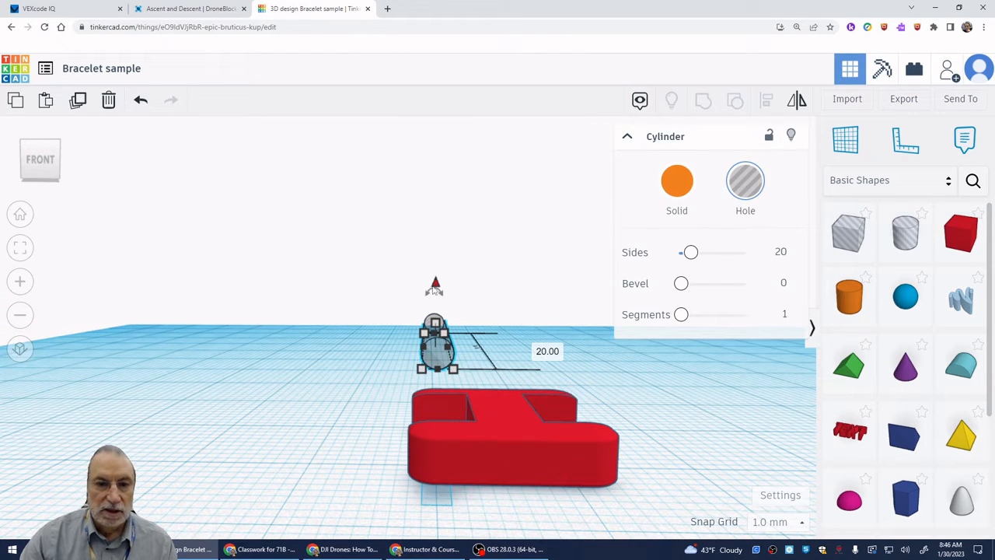
left_click_drag(436, 288, 437, 257)
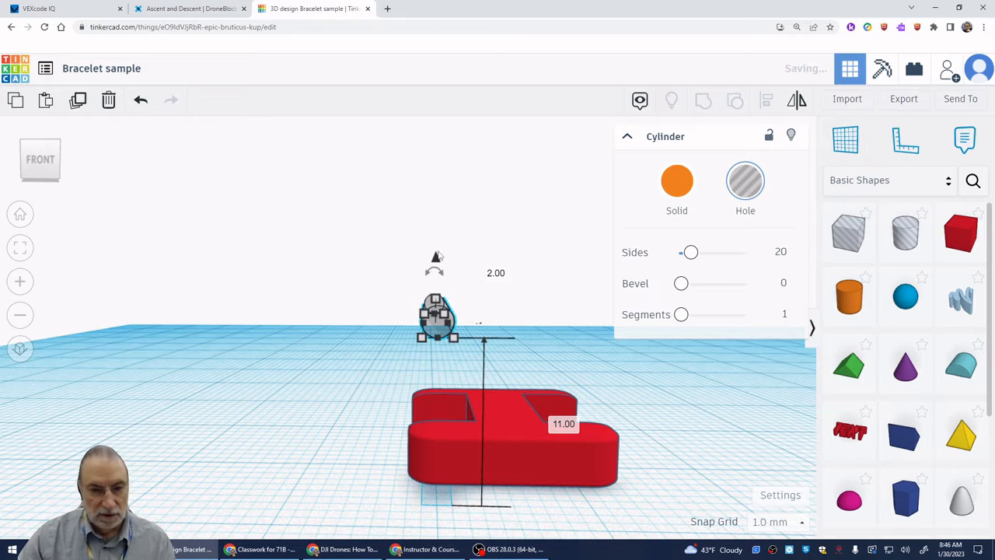
key("d")
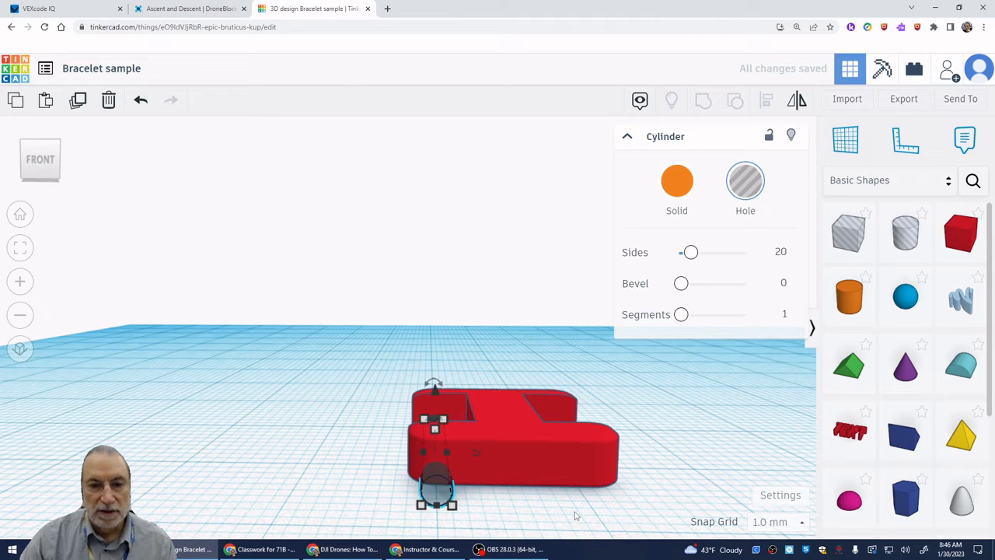
right_click_drag(534, 513, 531, 489)
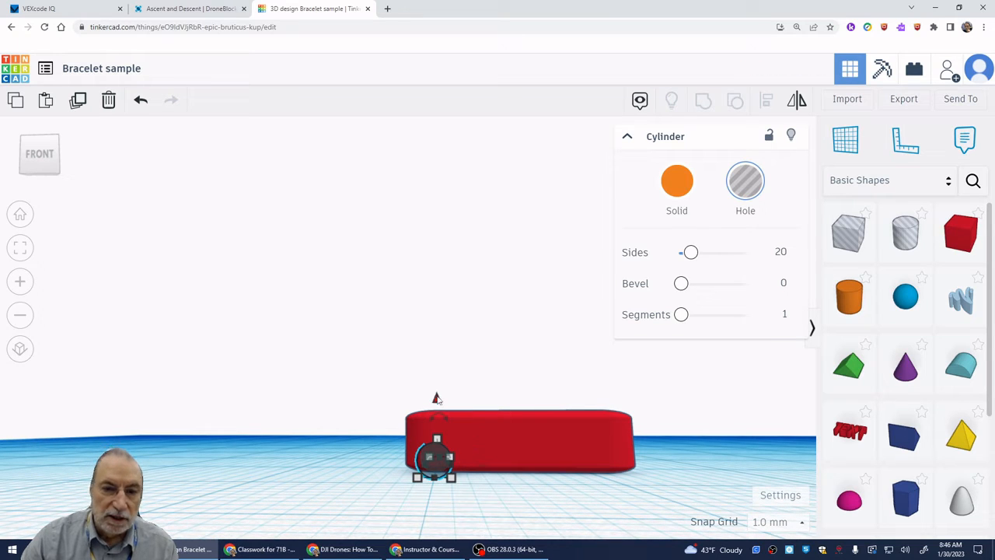
left_click_drag(436, 398, 437, 385)
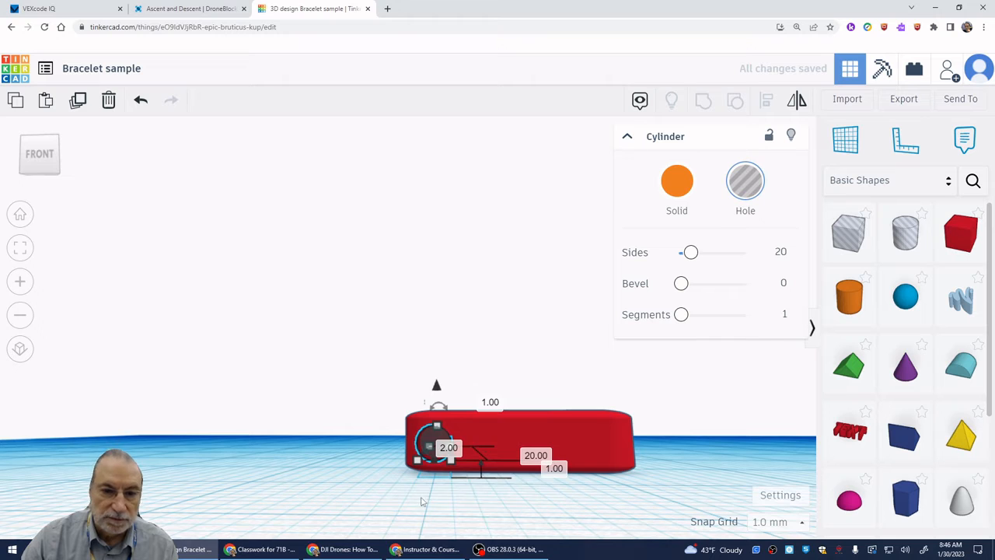
right_click_drag(421, 501, 432, 520)
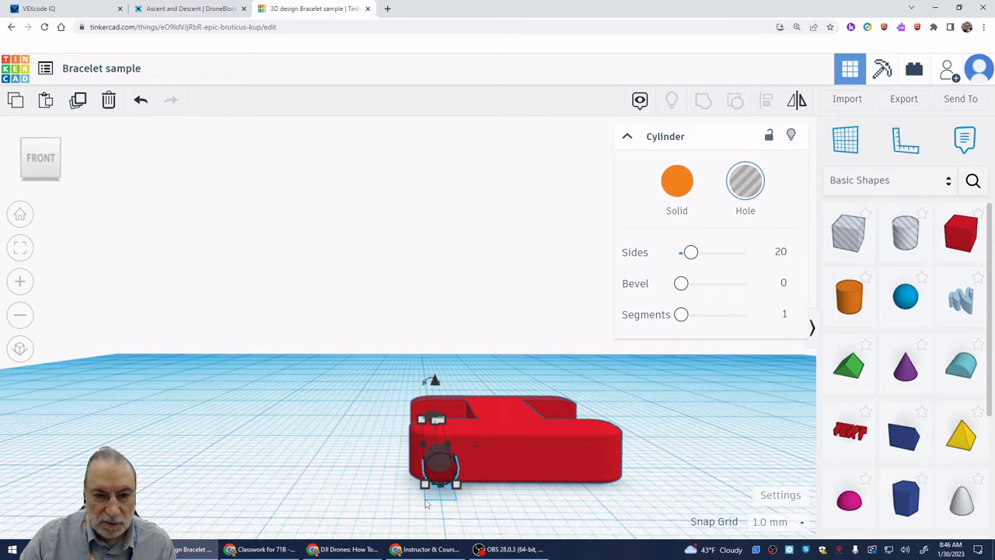
right_click_drag(495, 506, 487, 482)
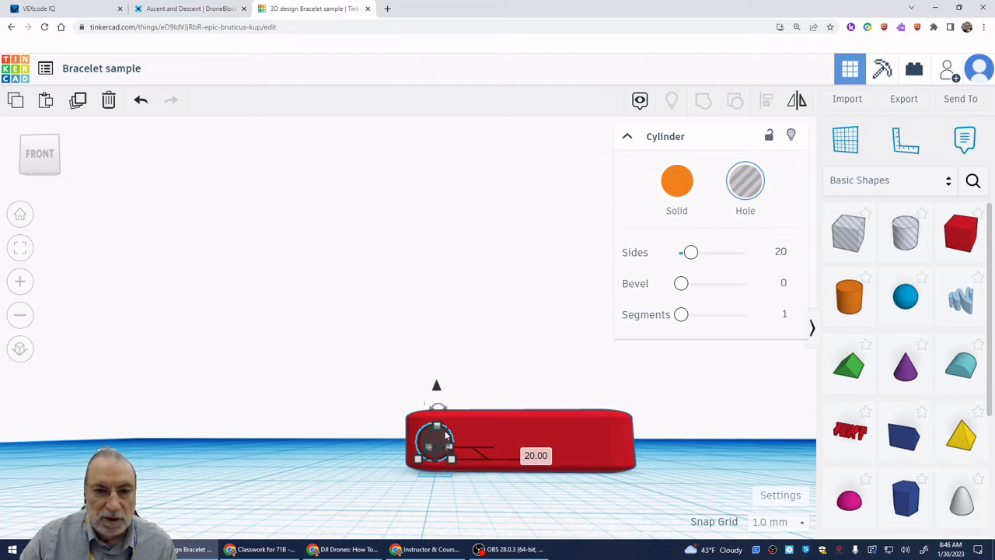
- Duplicate the hole cylinder and shift the copy straight across to the link's right arms
left_click(457, 501)
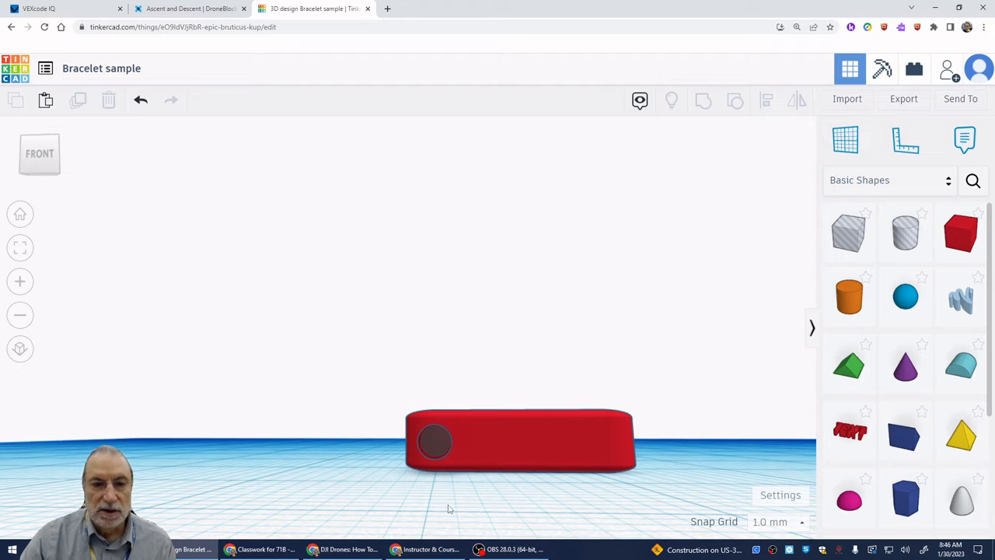
left_click(434, 448)
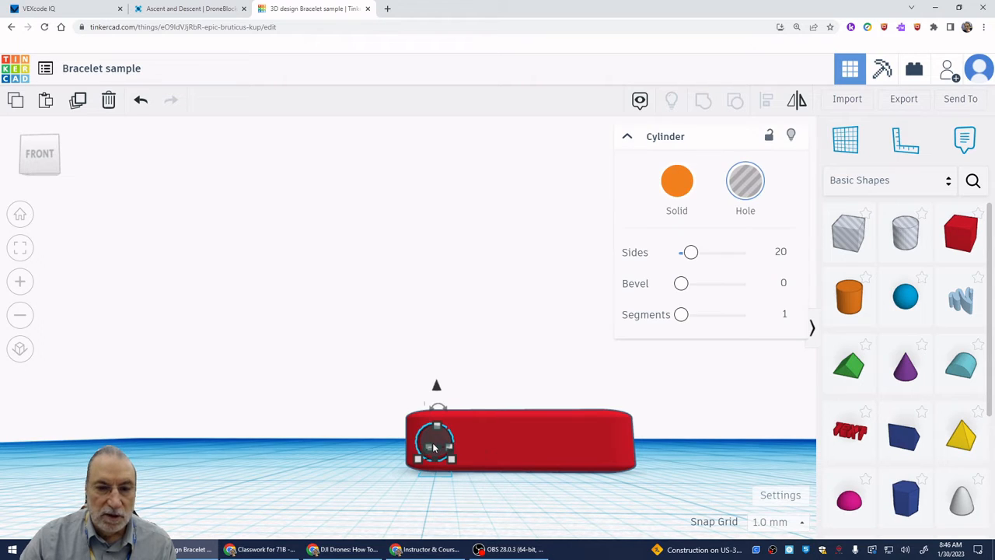
left_click(78, 99)
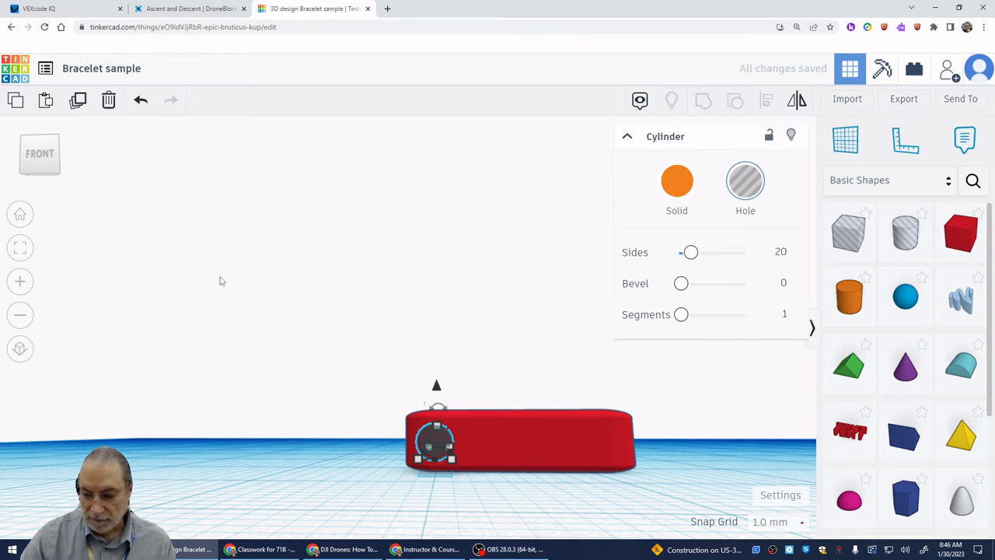
key("Right")
key("Right")
key("Right")
key("Right")
key("Right")
key("Right")
key("Right")
key("Right")
key("Right")
key("Right")
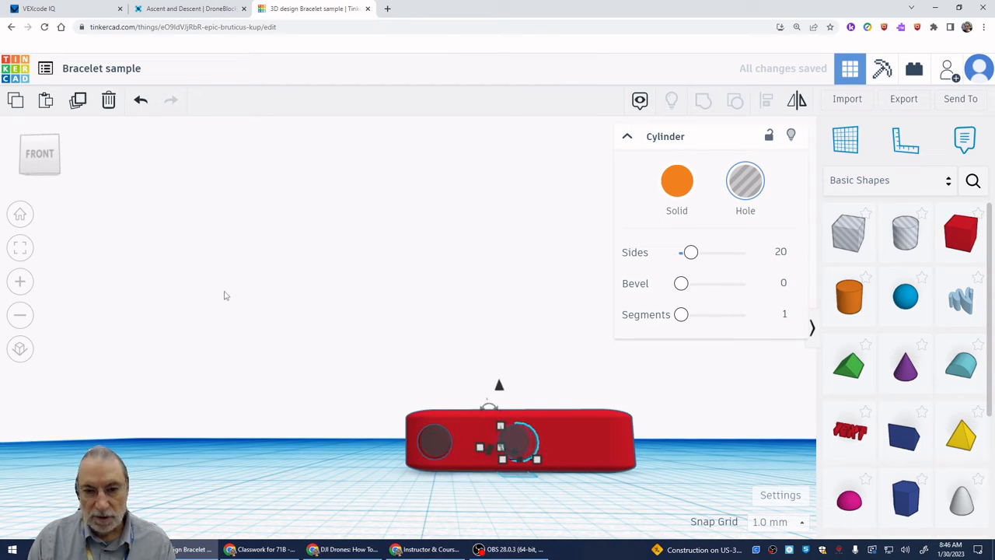
key("Right")
key("Right")
key("Right")
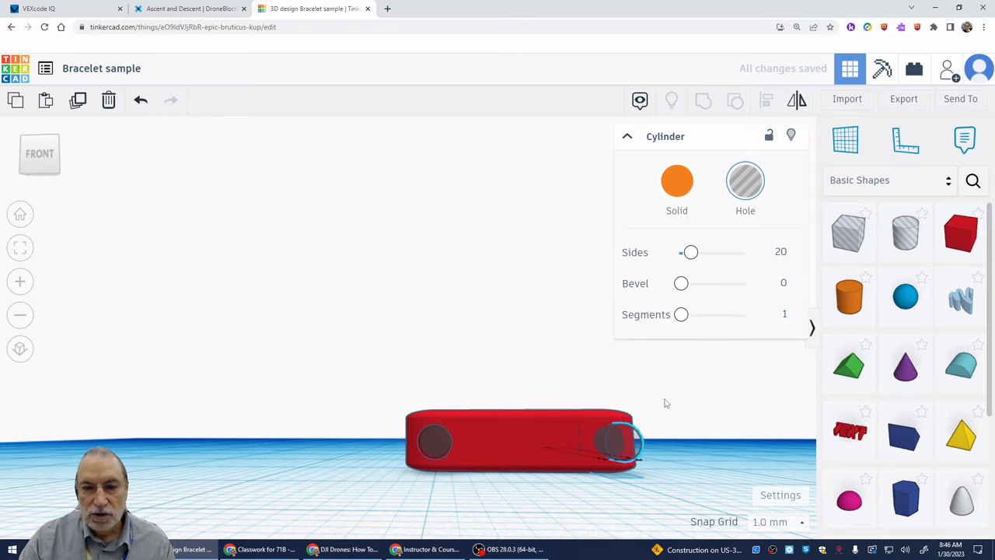
right_click_drag(664, 402, 629, 426)
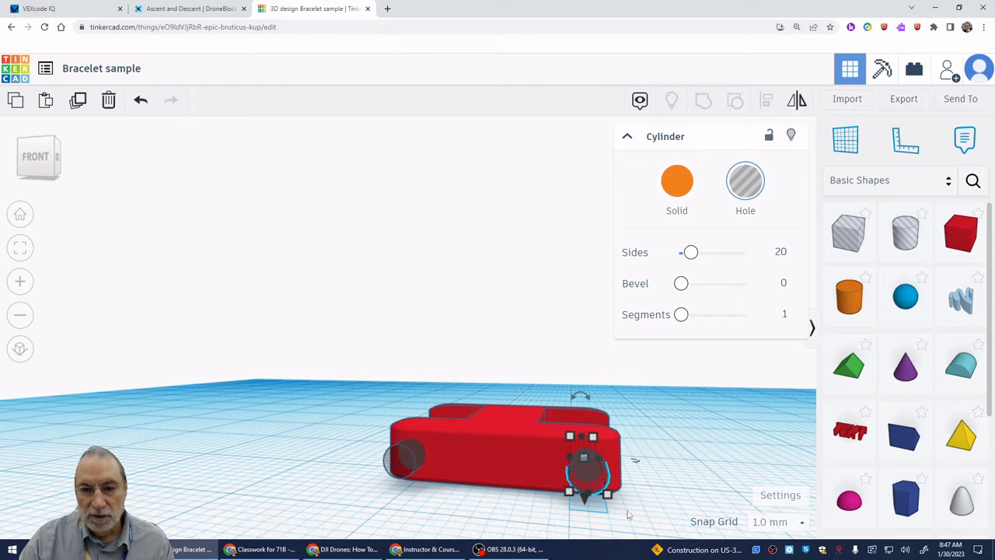
- Group the link with both hole cylinders to cut pin holes through all four arms
left_click(654, 507)
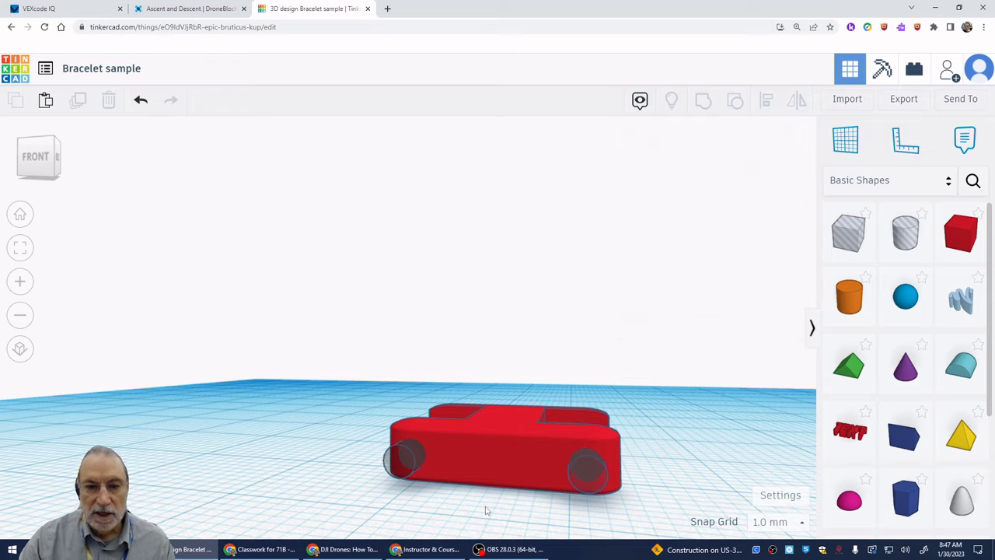
mouse_move(535, 465)
right_mouse_down()
mouse_move(544, 498)
mouse_move(565, 519)
mouse_move(545, 525)
mouse_move(516, 471)
mouse_move(524, 466)
right_mouse_up()
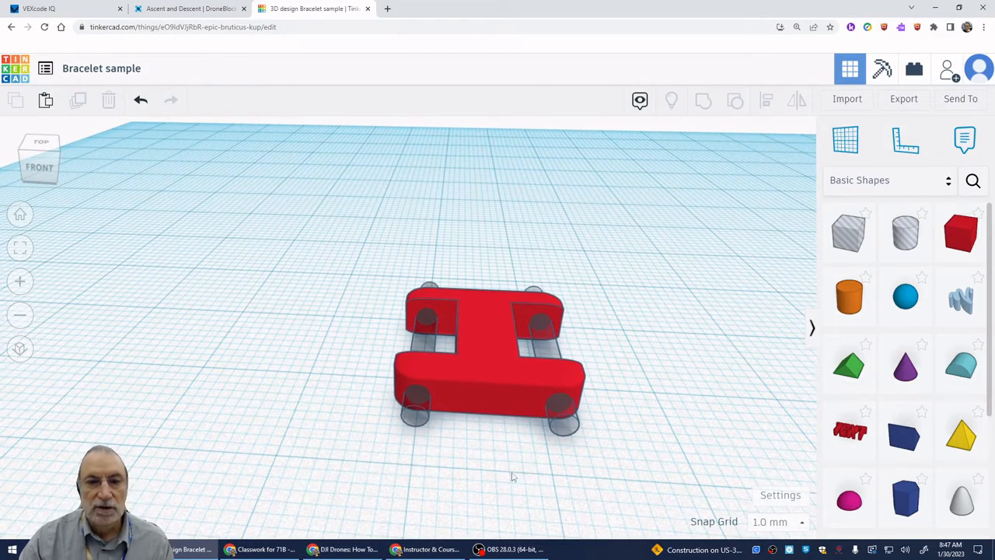
left_click_drag(353, 470, 618, 262)
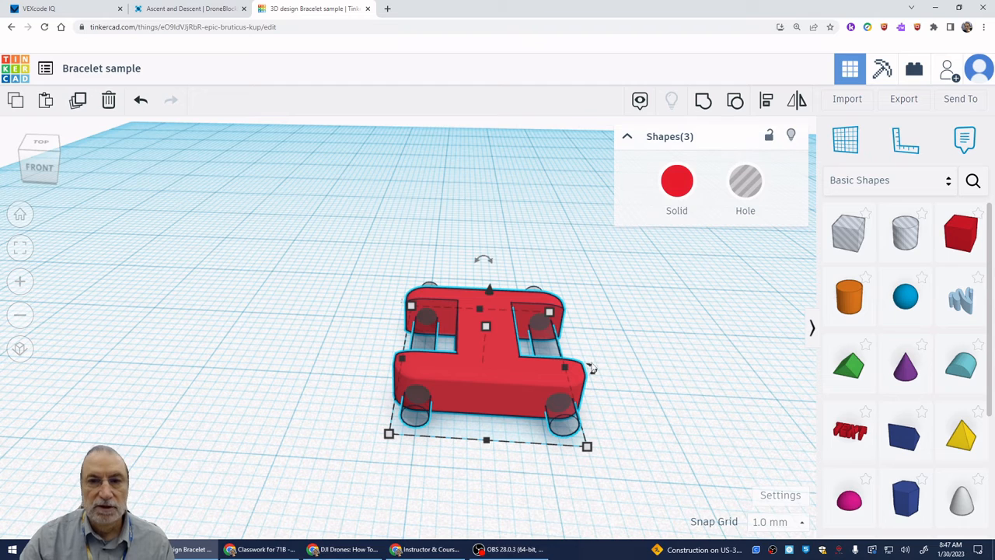
left_click(703, 101)
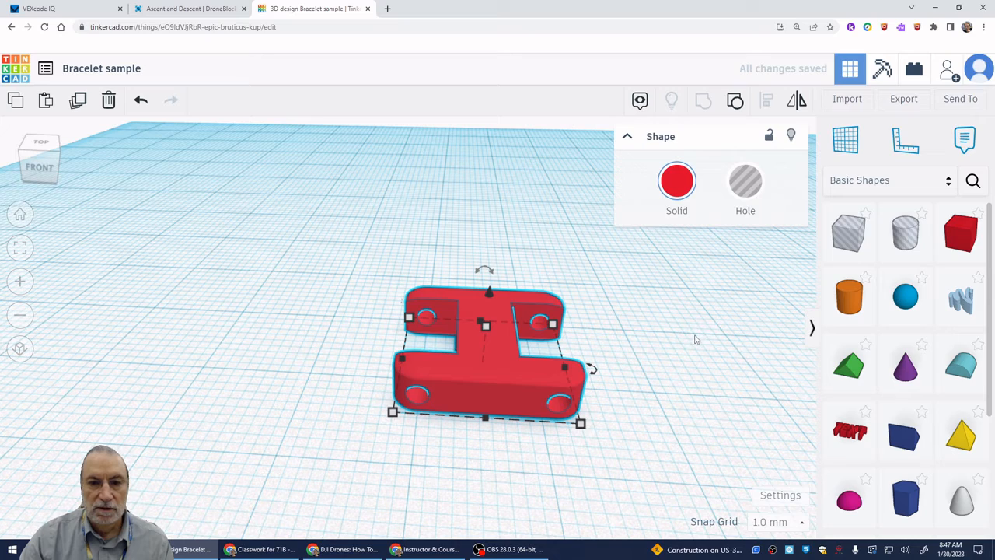
left_click(671, 381)
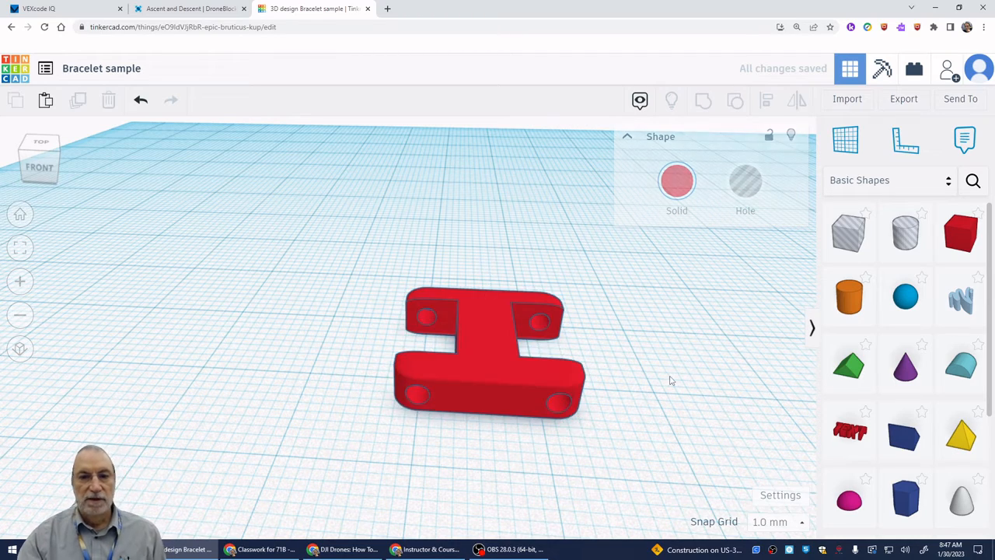
right_click_drag(669, 400, 664, 422)
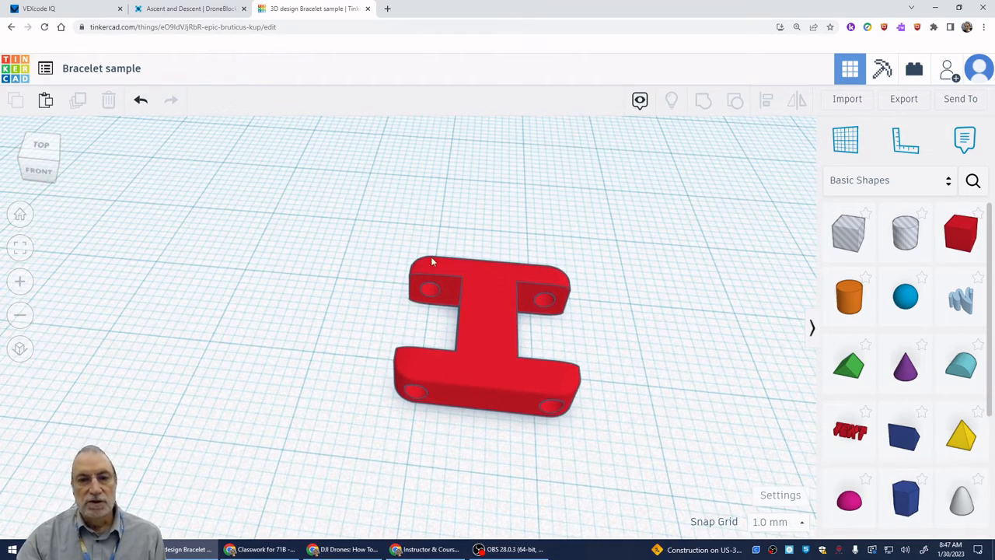